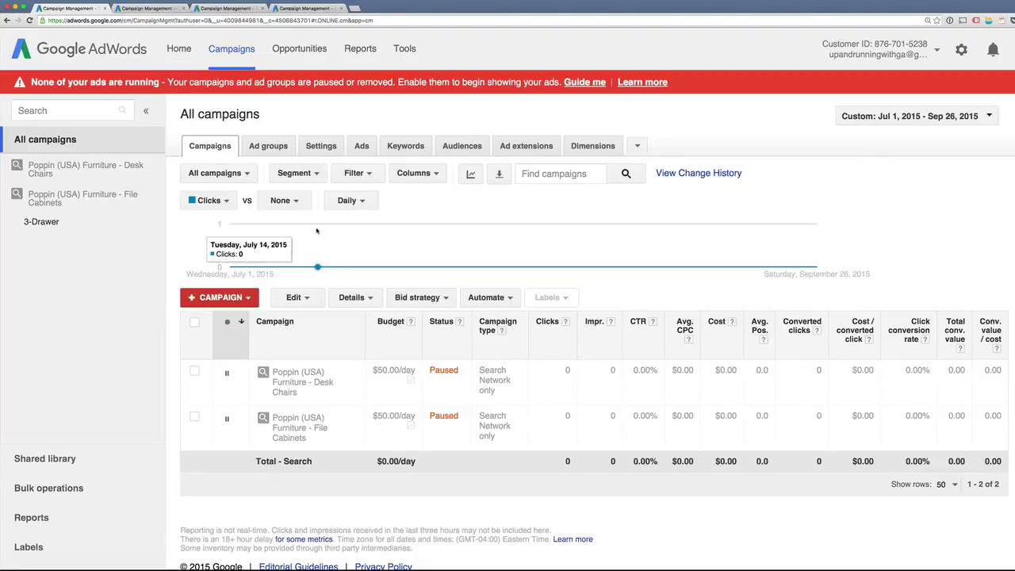
# - Open the ad schedule settings for all campaigns and review the scheduled days and times
pyautogui.click(319, 146)
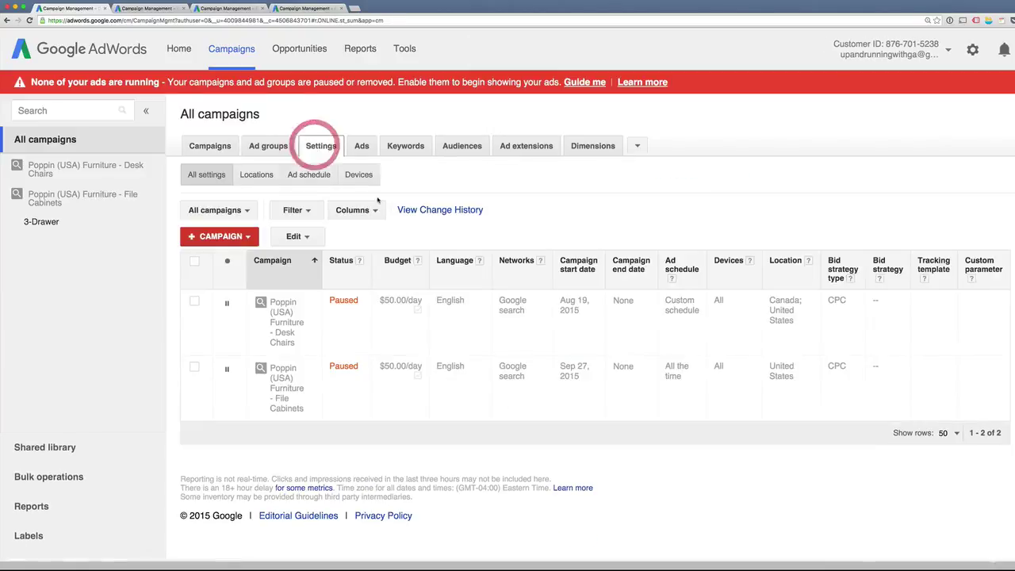
pyautogui.click(308, 176)
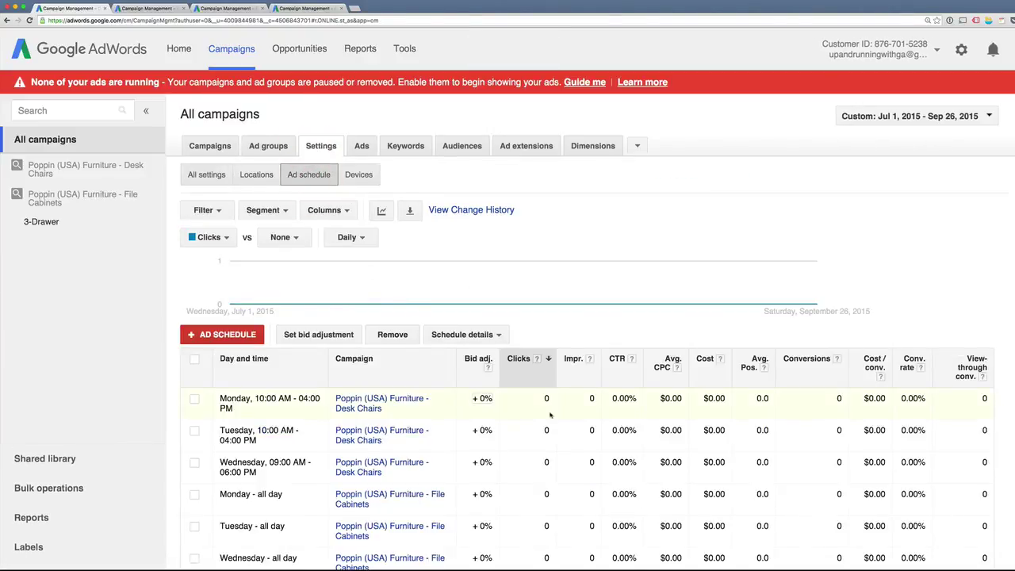
pyautogui.scroll(-1, 362, 425)
pyautogui.scroll(-5, 361, 424)
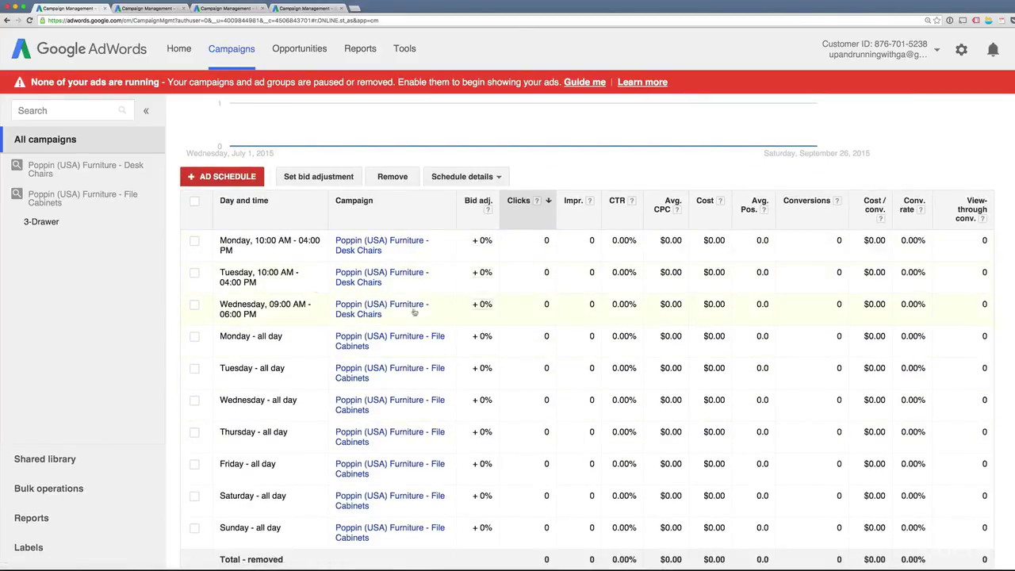
pyautogui.scroll(2, 440, 313)
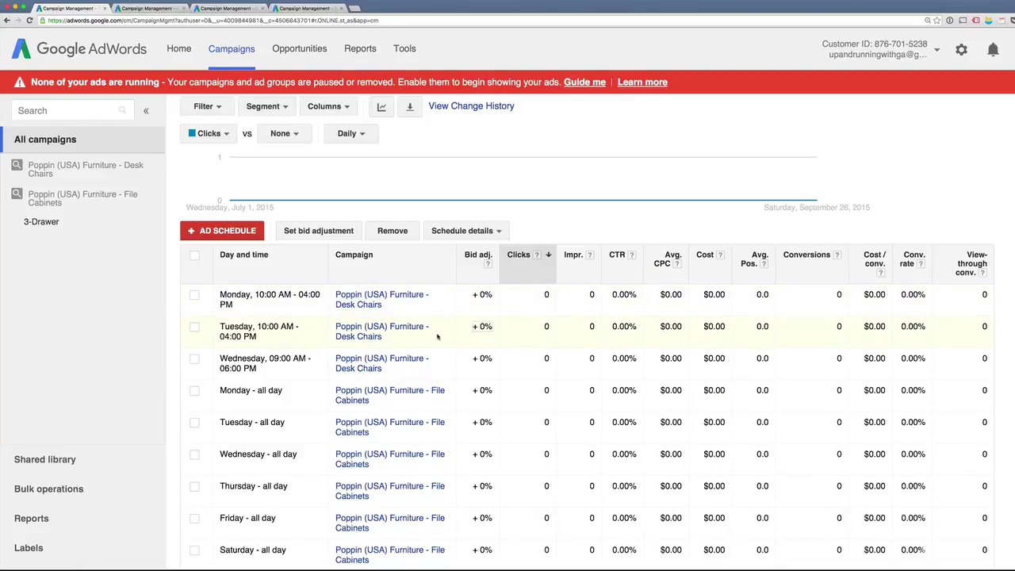
# - Open the ad schedule of the Poppin (USA) Furniture - Desk Chairs campaign and examine its weekly overview
pyautogui.click(370, 308)
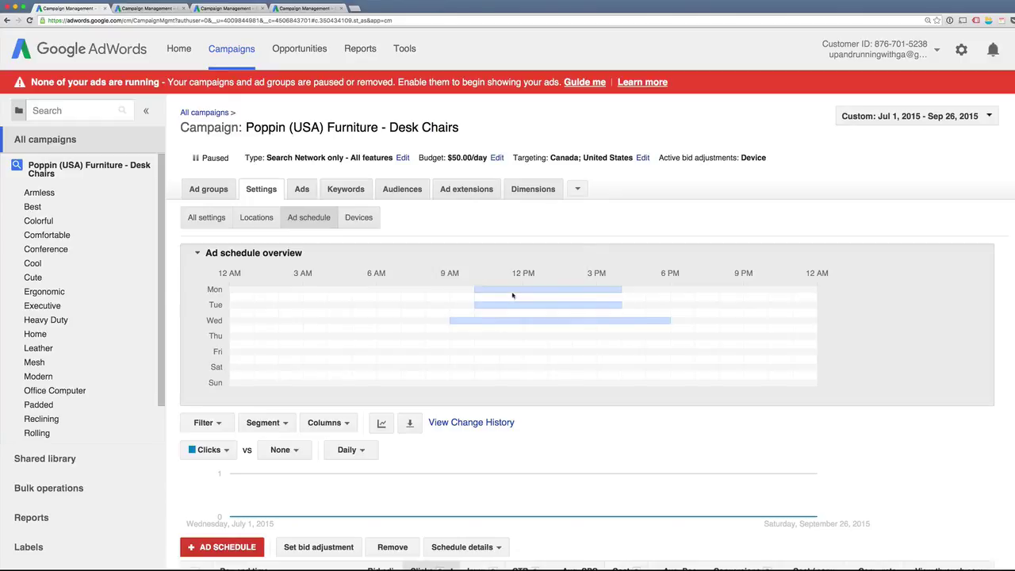
pyautogui.moveTo(513, 293)
pyautogui.moveTo(521, 321)
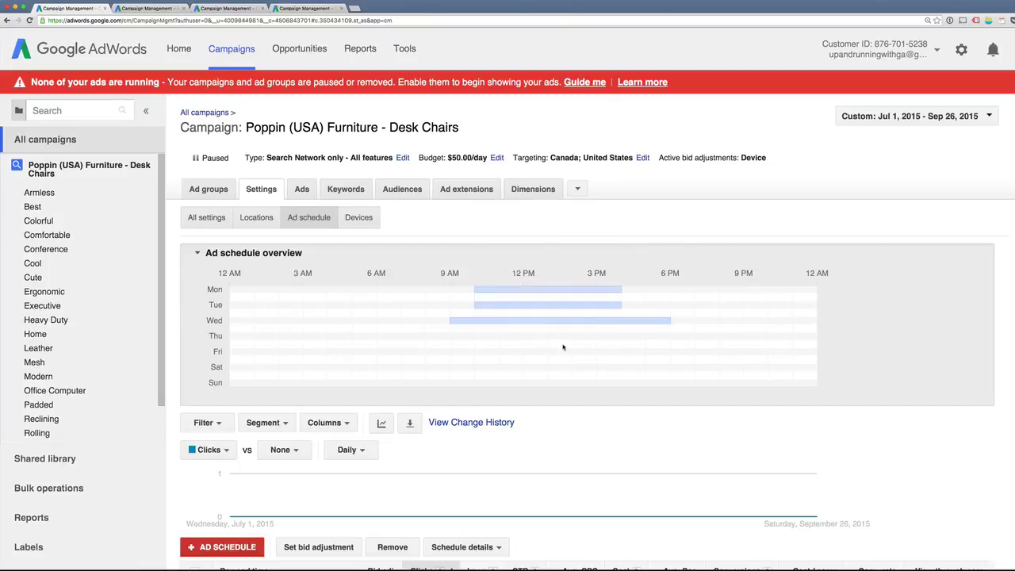
# - Remove all existing Monday, Tuesday and Wednesday ad schedules from the Desk Chairs campaign
pyautogui.scroll(-3, 389, 450)
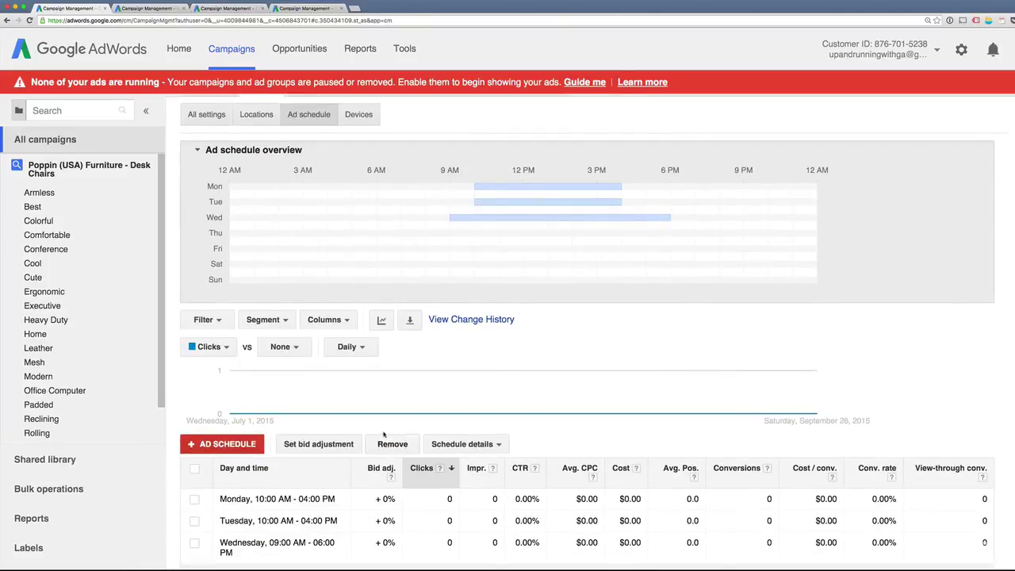
pyautogui.scroll(-1, 387, 449)
pyautogui.scroll(-1, 379, 436)
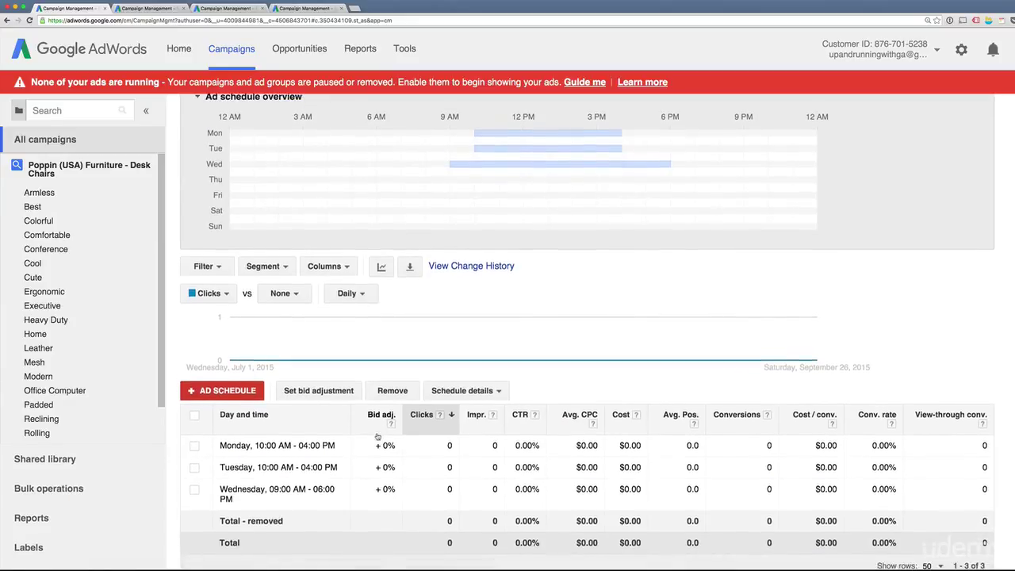
pyautogui.click(193, 405)
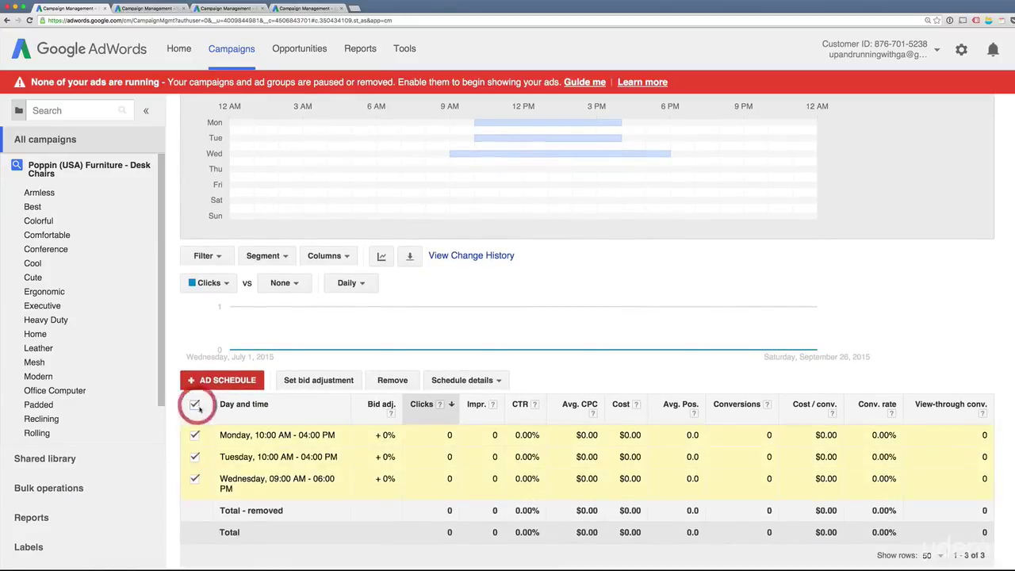
pyautogui.click(397, 384)
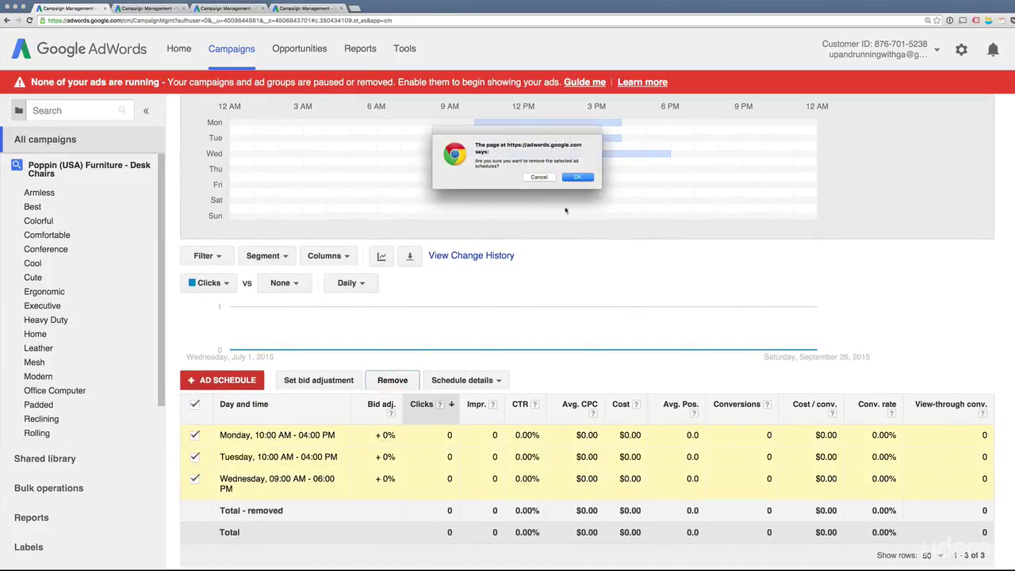
pyautogui.click(577, 178)
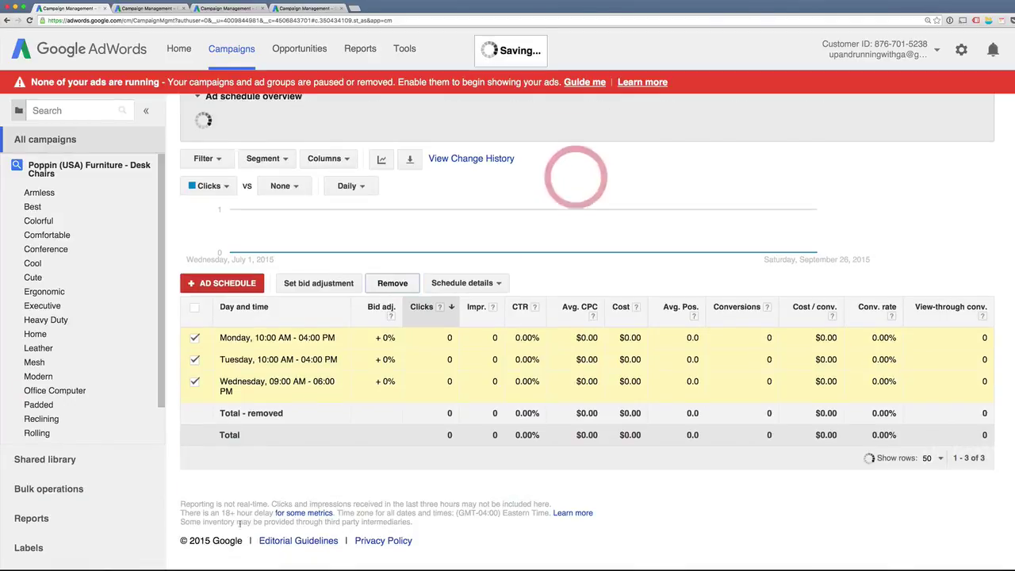
pyautogui.scroll(1, 431, 386)
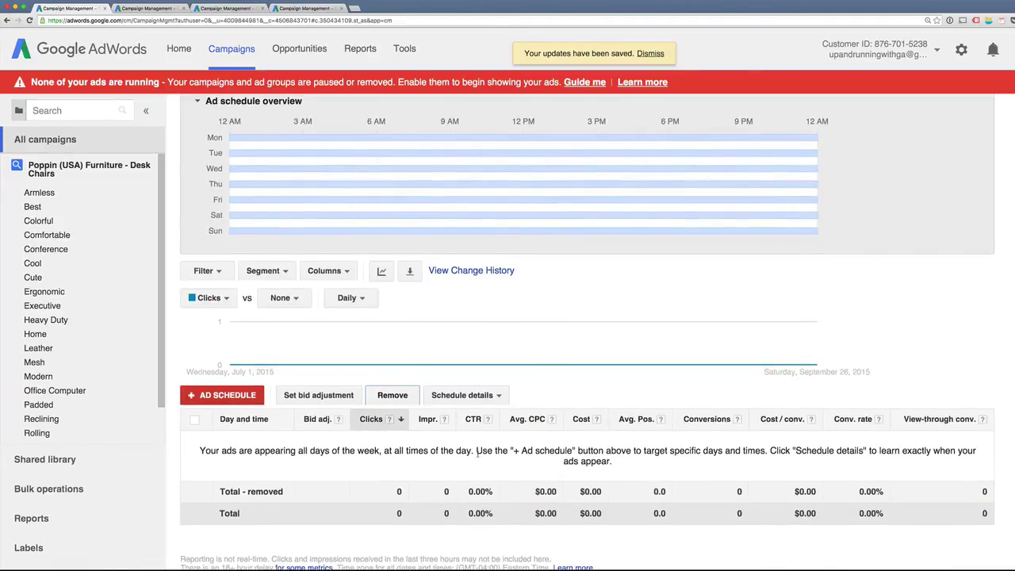
pyautogui.scroll(2, 476, 448)
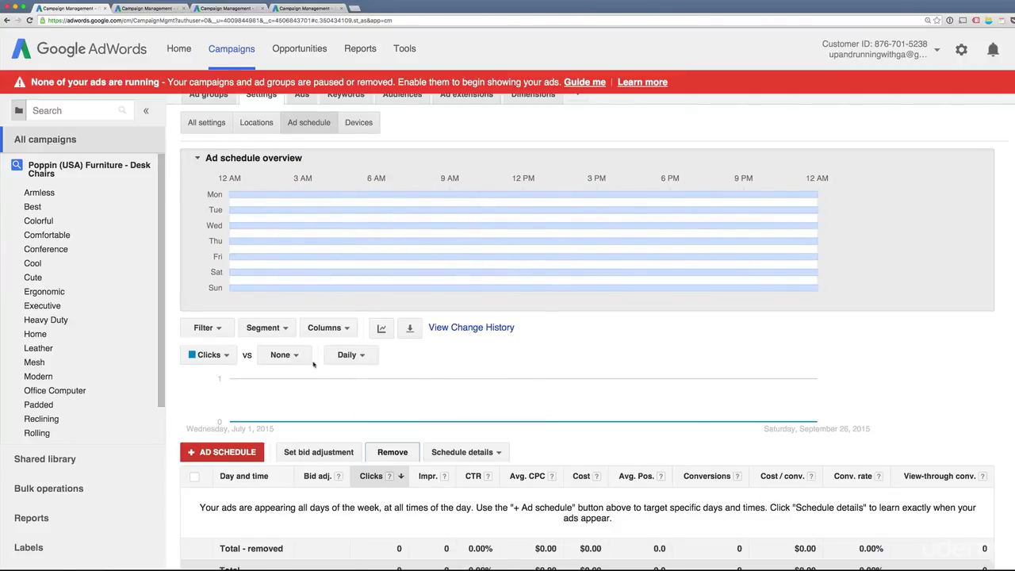
# - Start a custom ad schedule for the Desk Chairs campaign
pyautogui.scroll(-1, 357, 349)
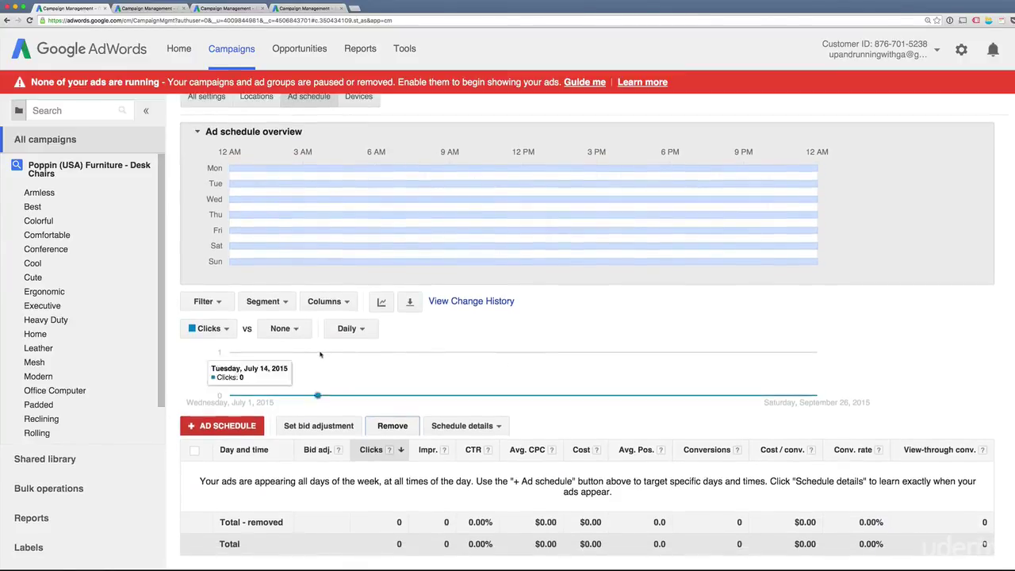
pyautogui.scroll(-2, 329, 360)
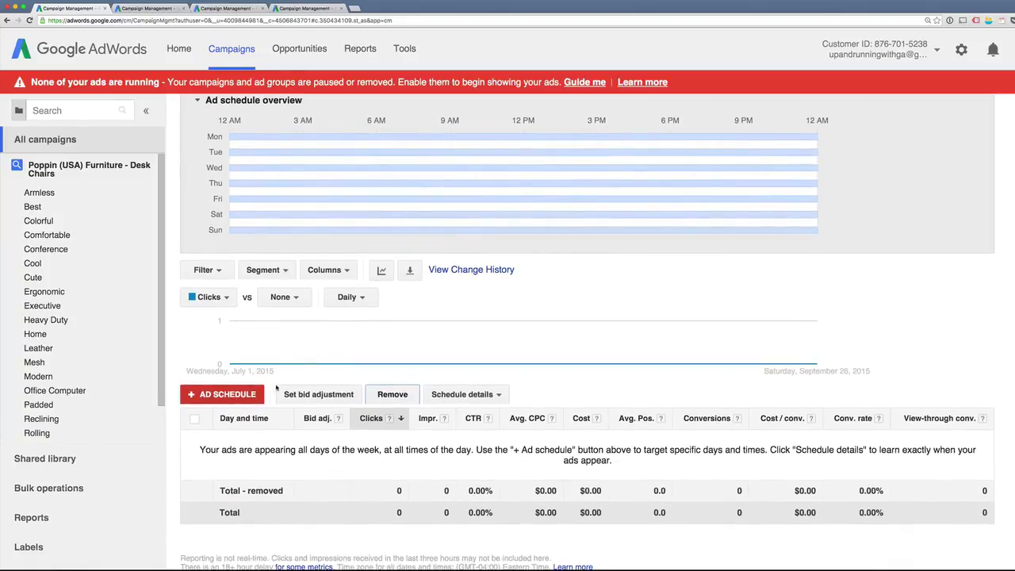
pyautogui.click(238, 396)
pyautogui.scroll(-2, 364, 396)
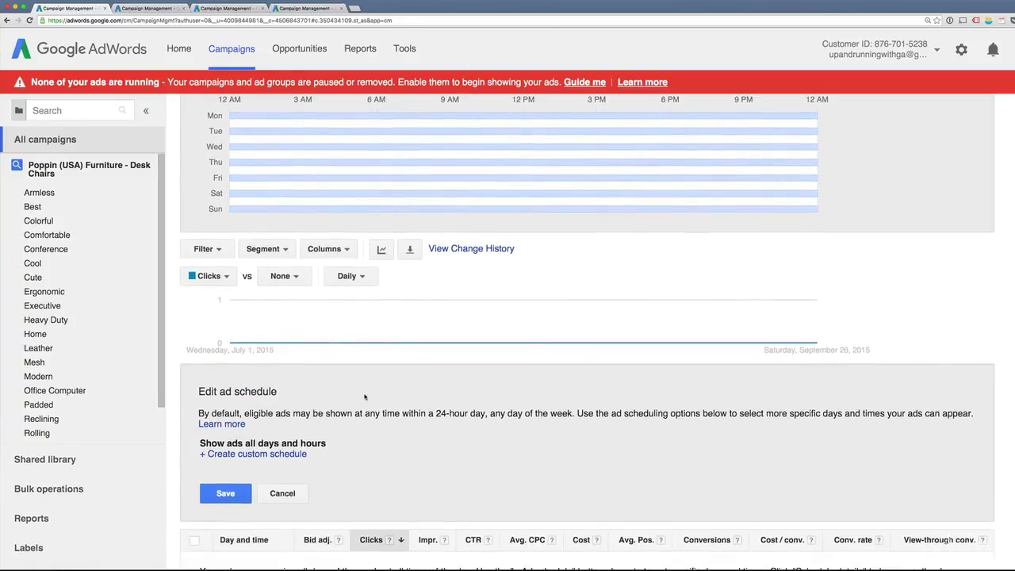
pyautogui.scroll(-3, 299, 414)
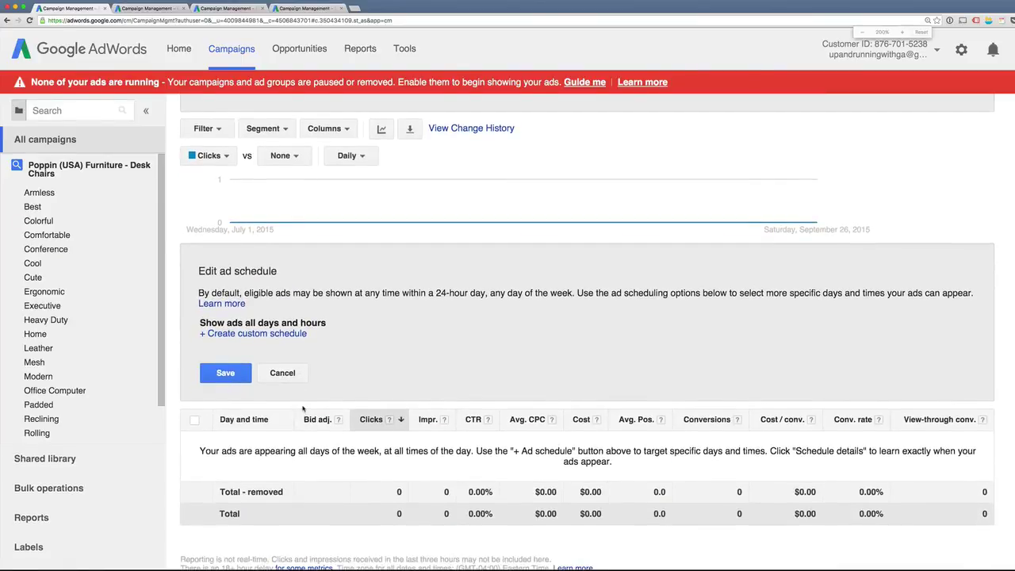
pyautogui.press('super+equal')
pyautogui.click(321, 367)
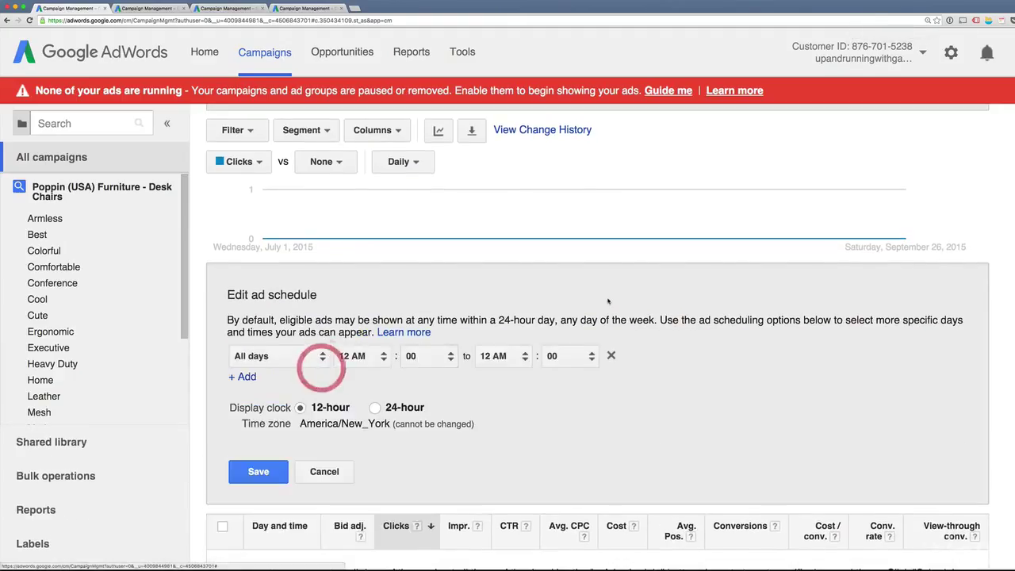
pyautogui.scroll(-2, 725, 344)
pyautogui.scroll(1, 710, 343)
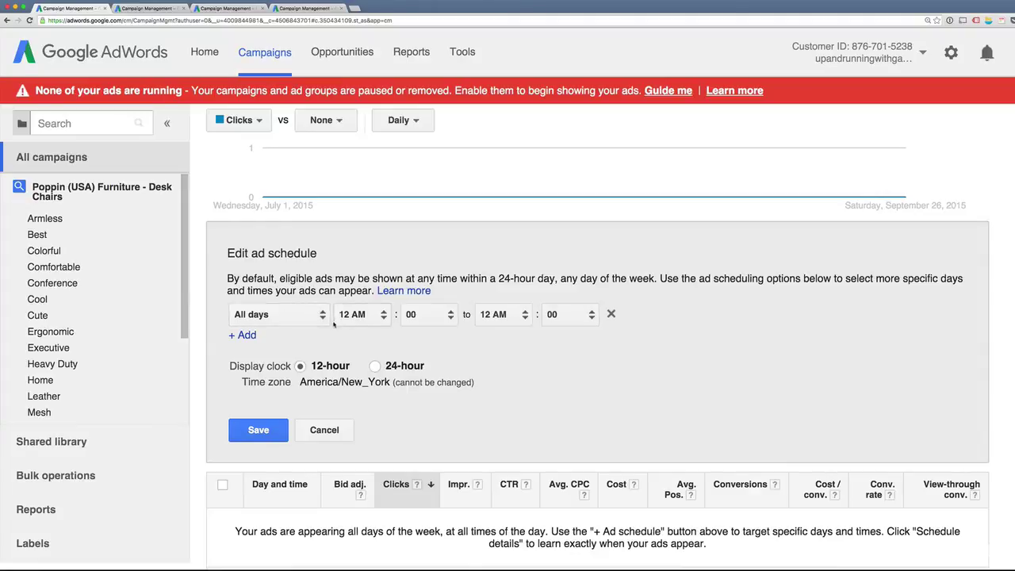
# - Set the custom schedule to Monday to Friday, 7 AM to 3 PM, and save it
pyautogui.click(287, 316)
pyautogui.click(294, 336)
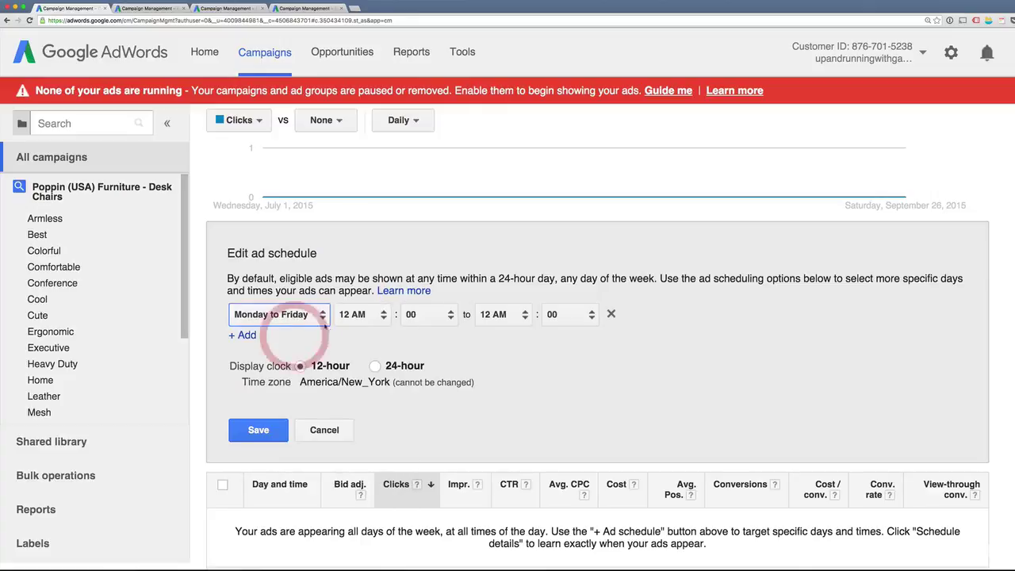
pyautogui.click(358, 321)
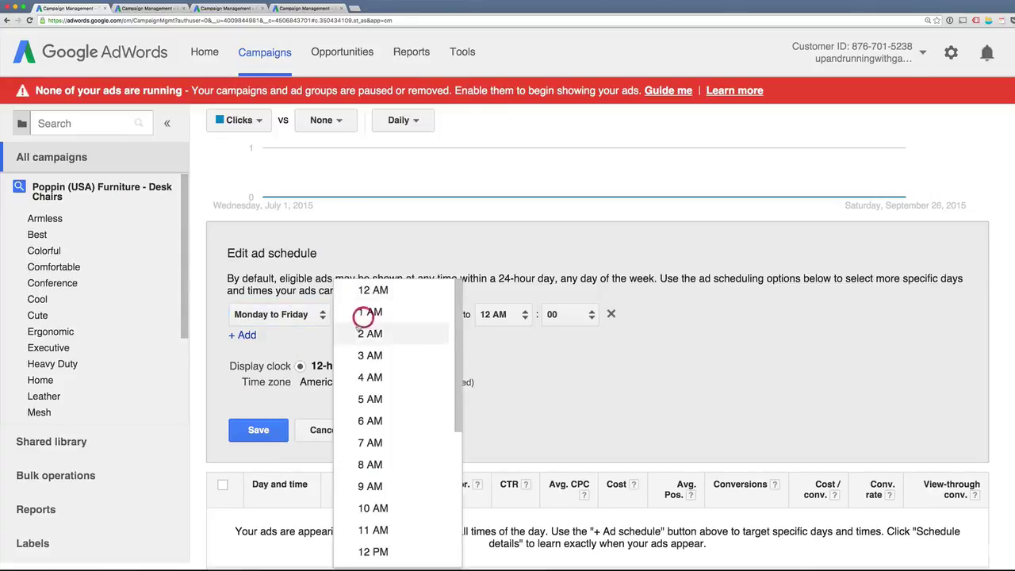
pyautogui.click(433, 447)
pyautogui.click(498, 316)
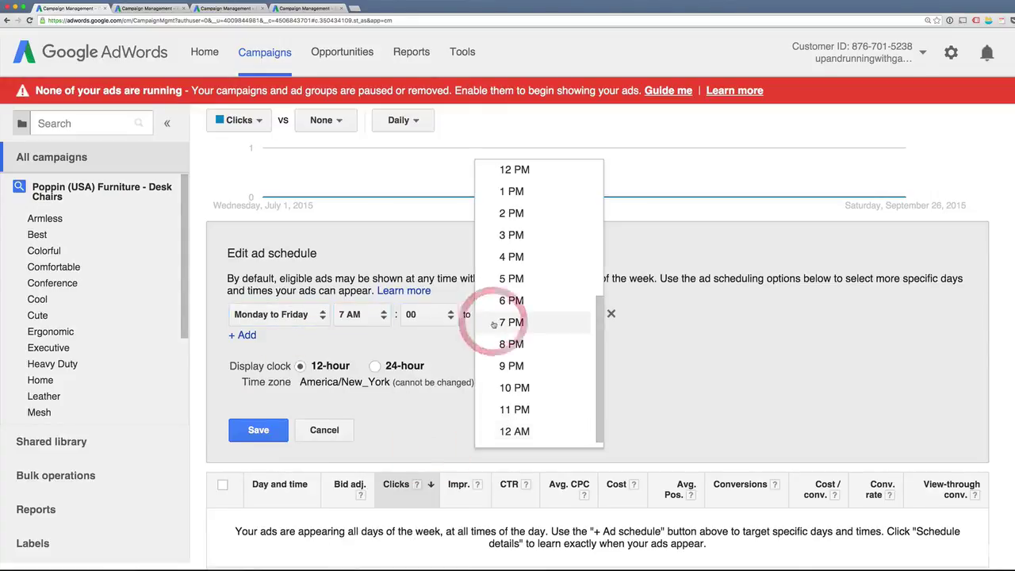
pyautogui.click(536, 231)
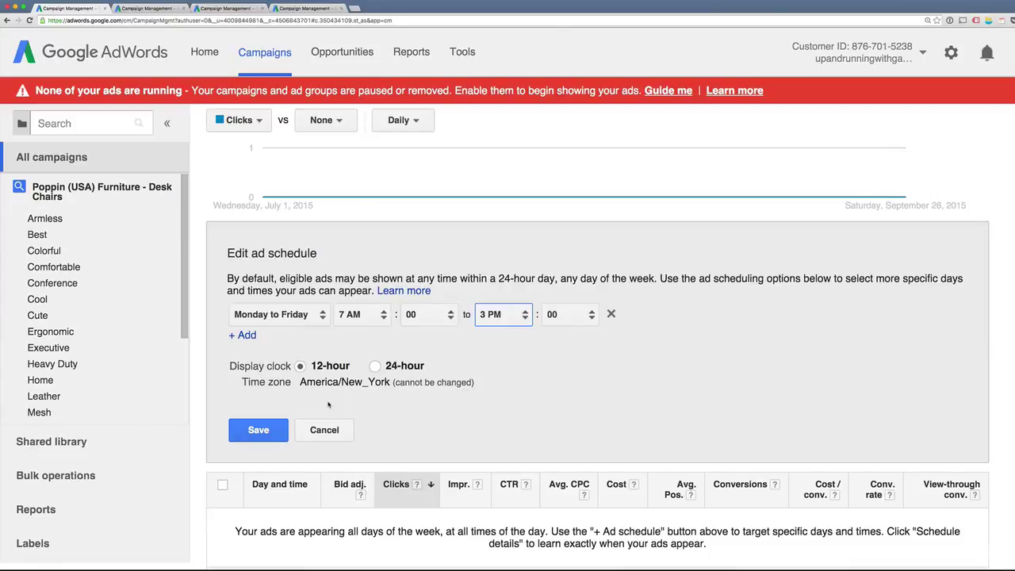
pyautogui.click(259, 430)
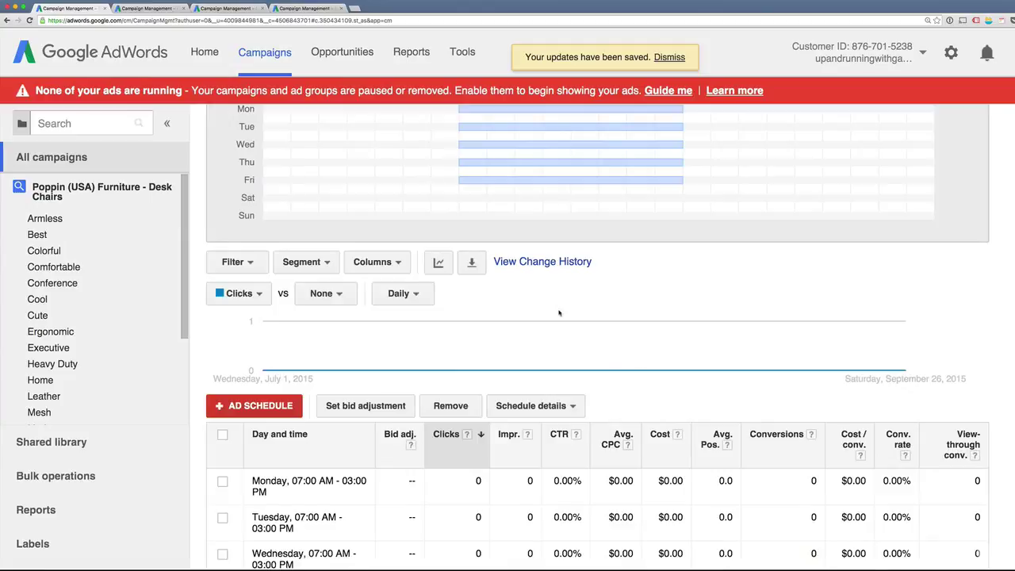
# - Examine the saved schedule in the weekly overview and the bid adjustment column of its daily rows
pyautogui.scroll(1, 657, 393)
pyautogui.moveTo(510, 152)
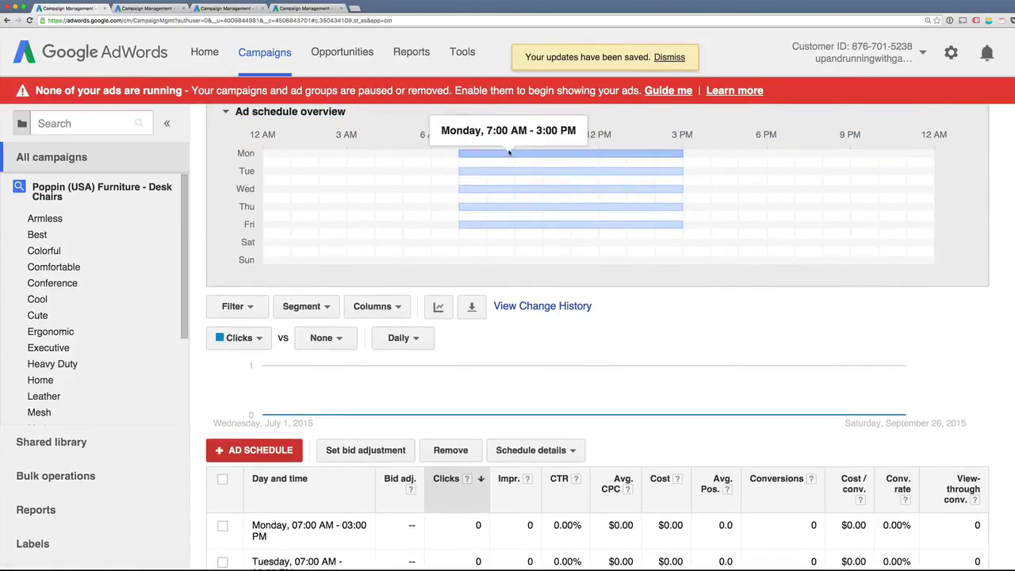
pyautogui.scroll(1, 383, 264)
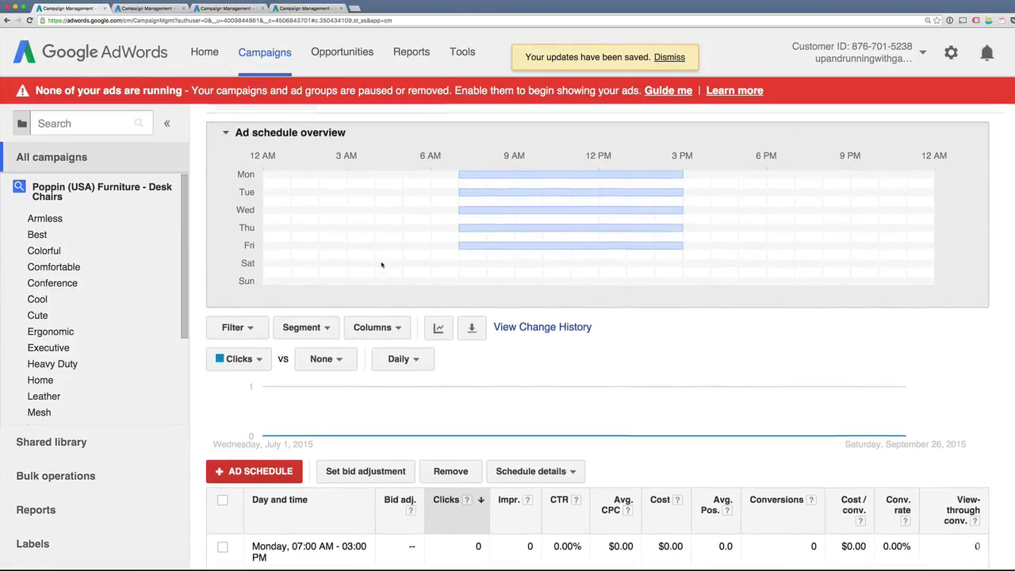
pyautogui.scroll(1, 383, 264)
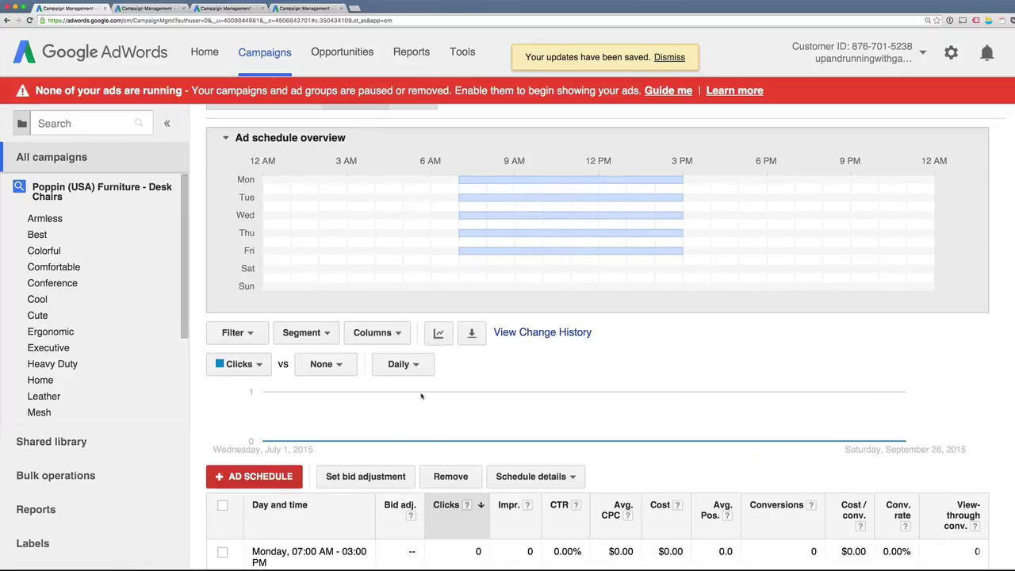
pyautogui.moveTo(423, 394)
pyautogui.scroll(-1, 424, 394)
pyautogui.scroll(-5, 423, 394)
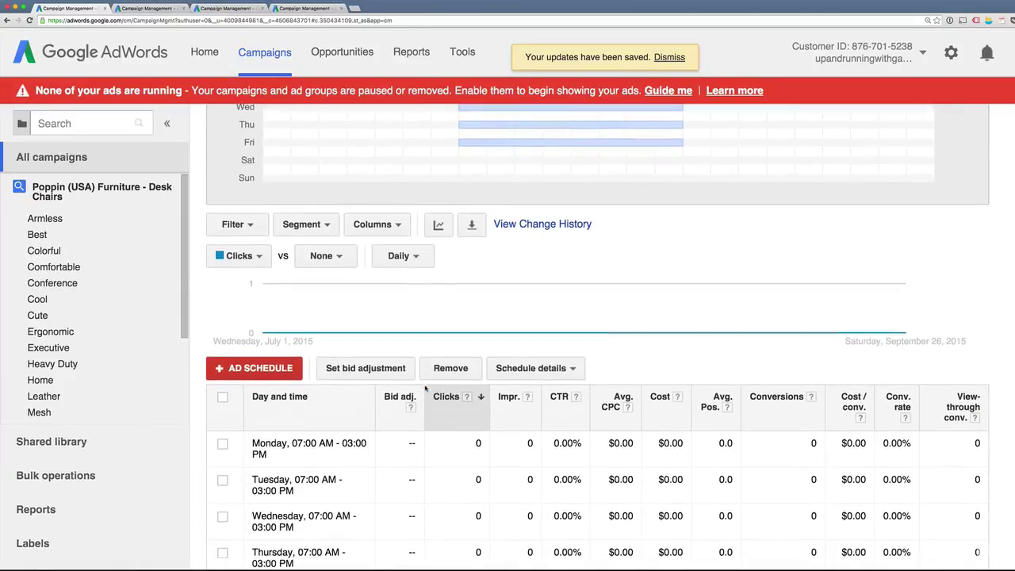
pyautogui.scroll(-3, 425, 388)
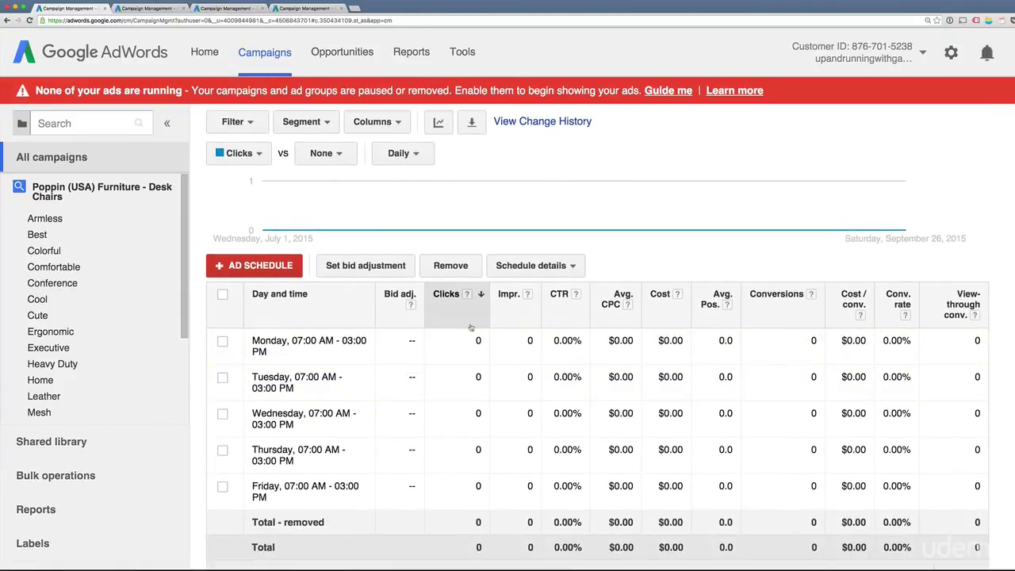
pyautogui.scroll(-1, 629, 434)
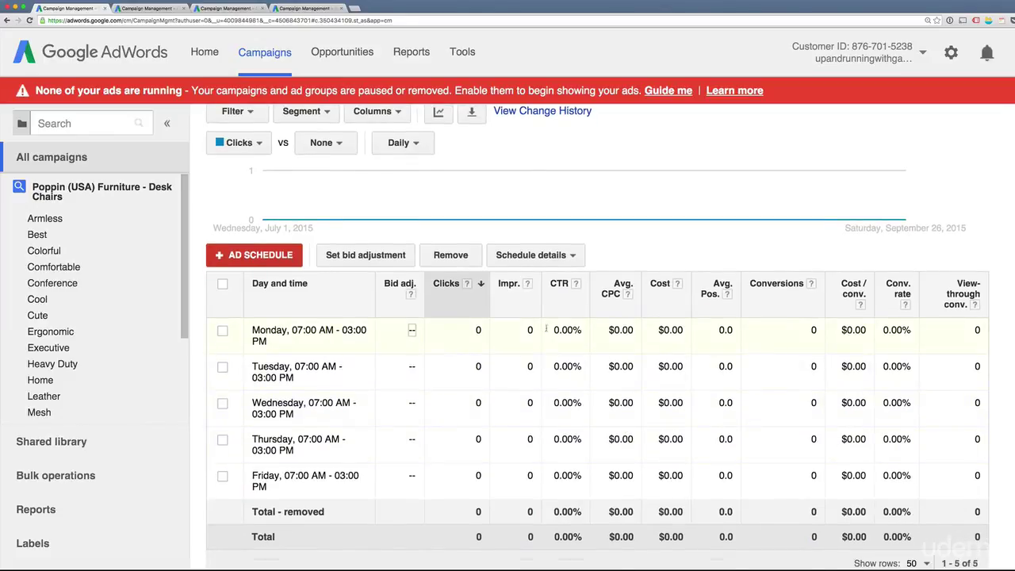
pyautogui.scroll(-1, 628, 367)
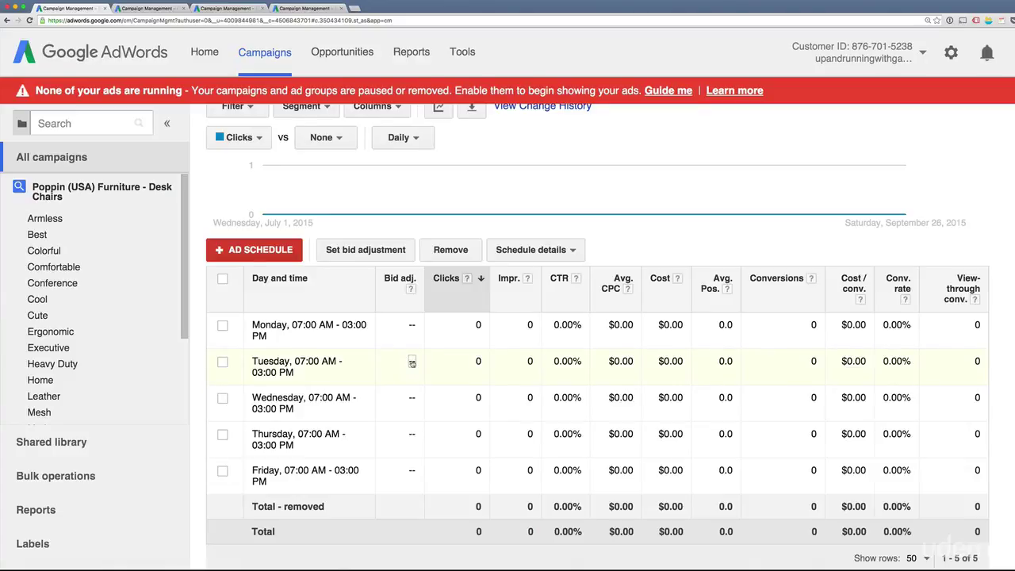
# - Increase the bids for the Wednesday 7 AM to 3 PM schedule by 30%
pyautogui.click(413, 362)
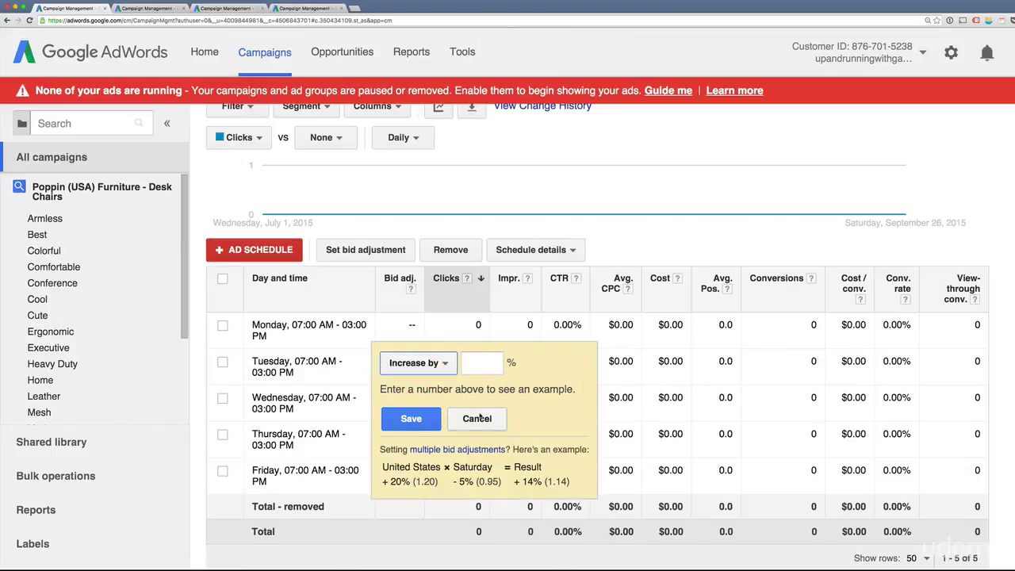
pyautogui.click(478, 418)
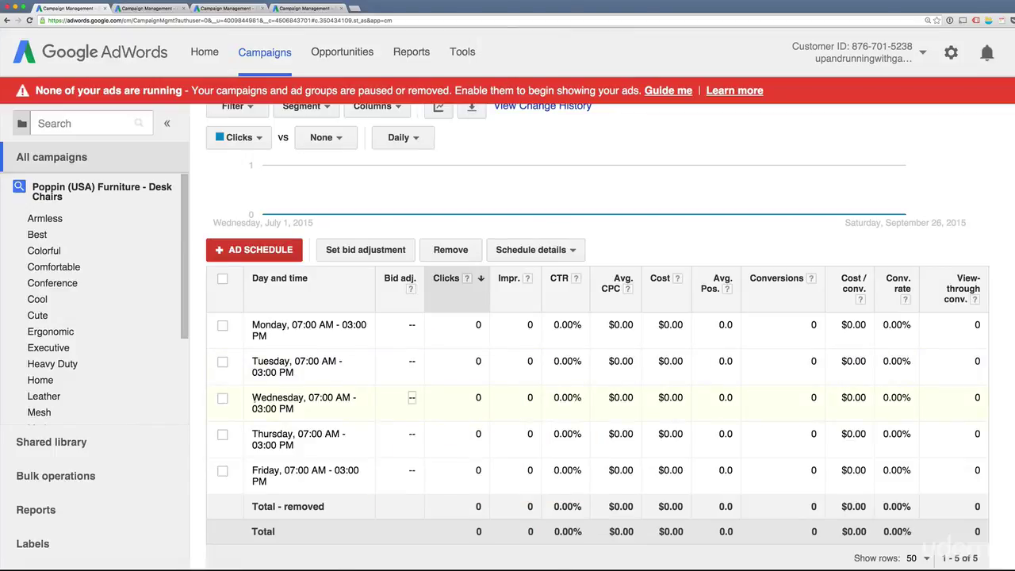
pyautogui.click(222, 398)
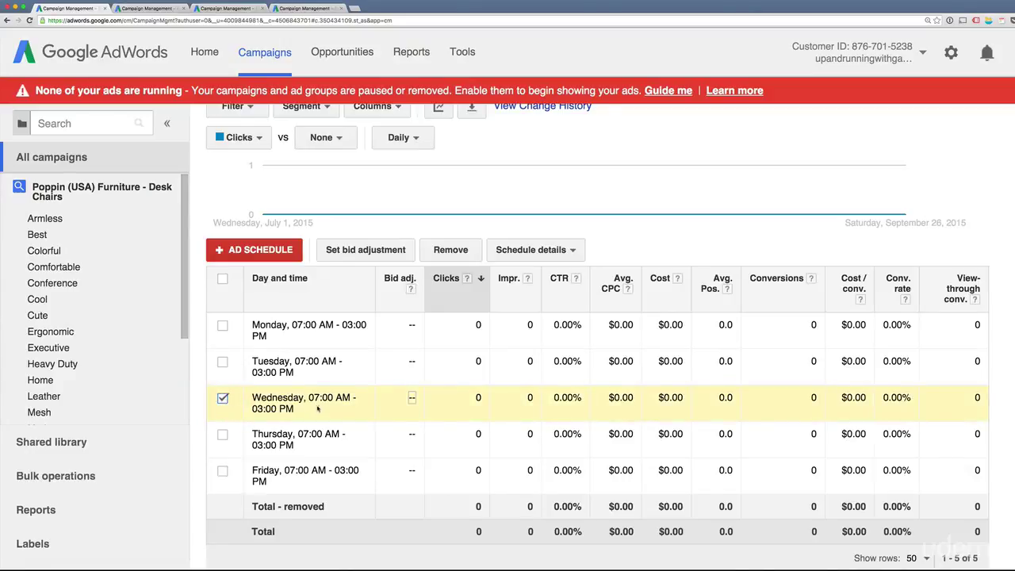
pyautogui.click(347, 252)
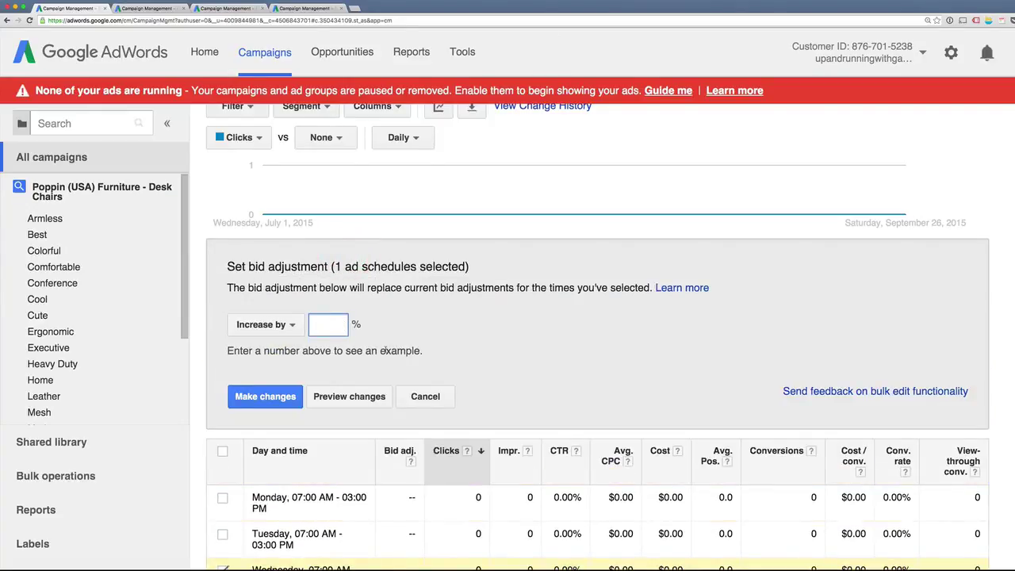
pyautogui.write('30')
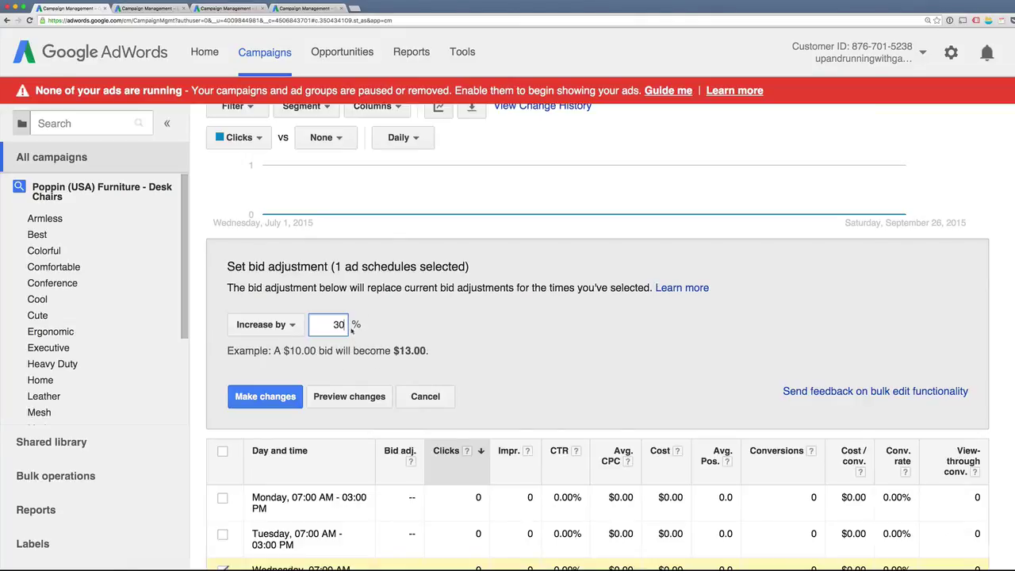
pyautogui.click(282, 396)
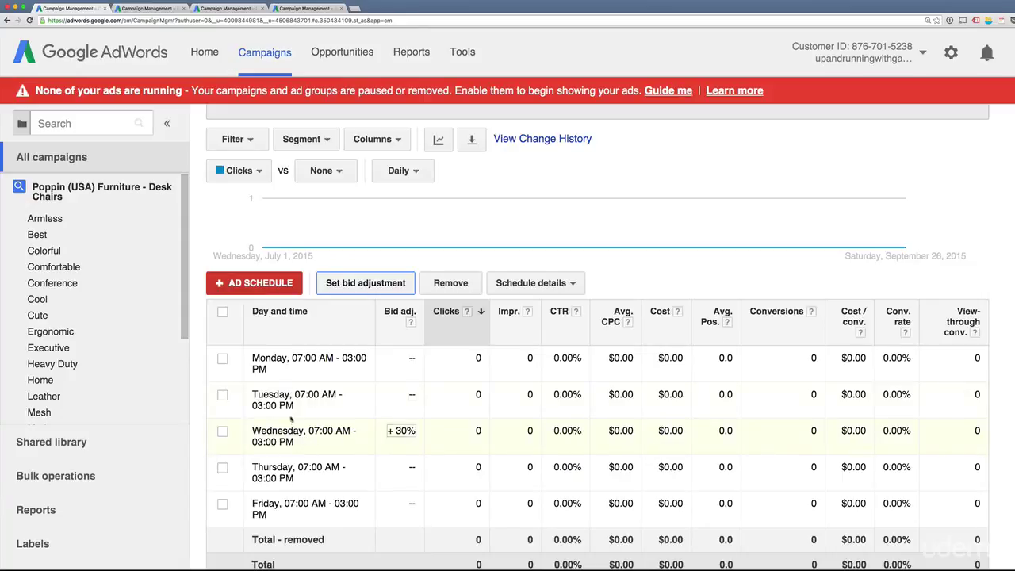
# - Set the Wednesday schedule's bid adjustment to an increase of 0% and save it
pyautogui.click(406, 432)
pyautogui.doubleClick(501, 432)
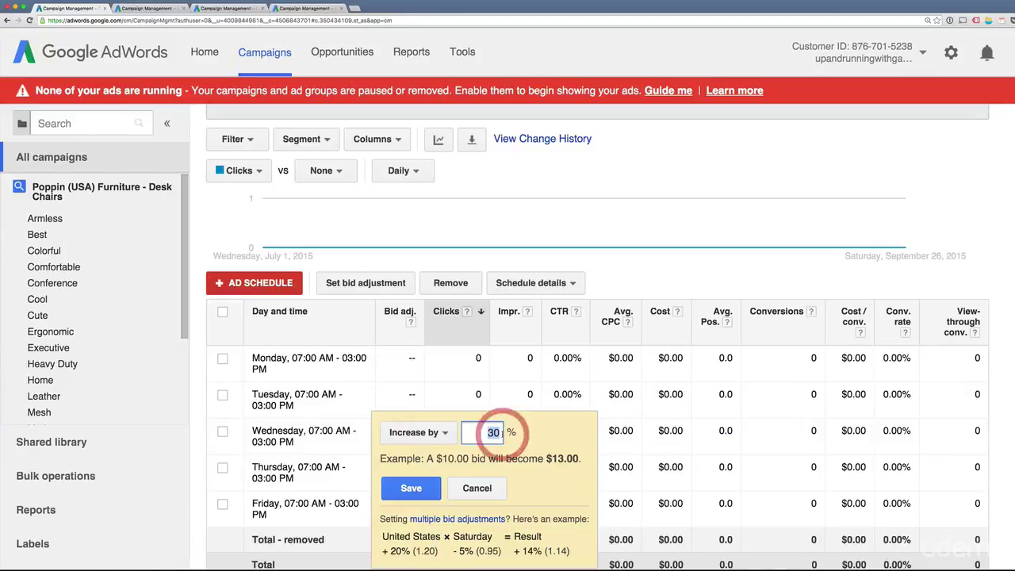
pyautogui.write('0')
pyautogui.click(411, 487)
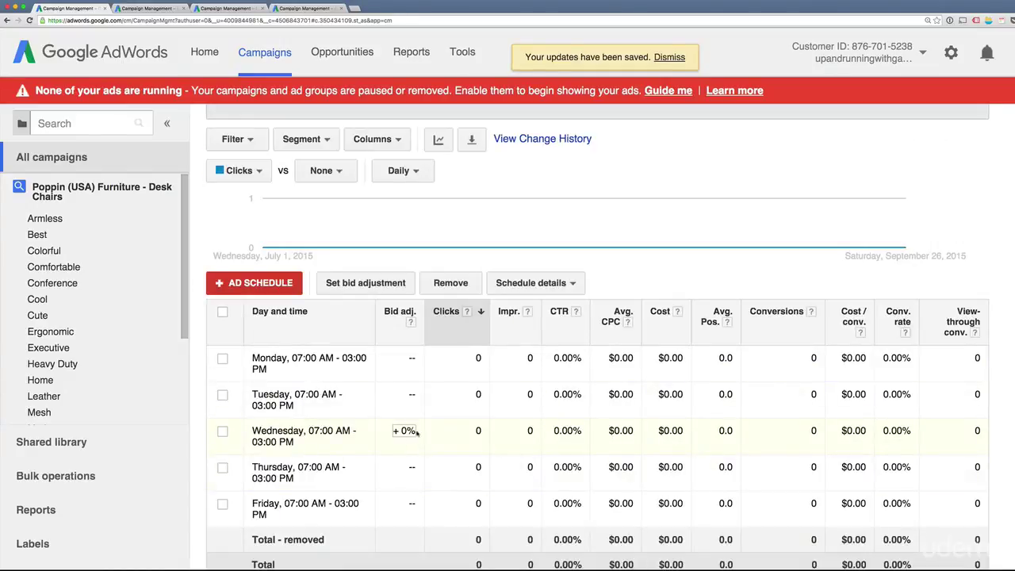
# - Edit the ad schedule so that the Wednesday slot ends at 8 AM
pyautogui.click(254, 287)
pyautogui.scroll(-1, 298, 339)
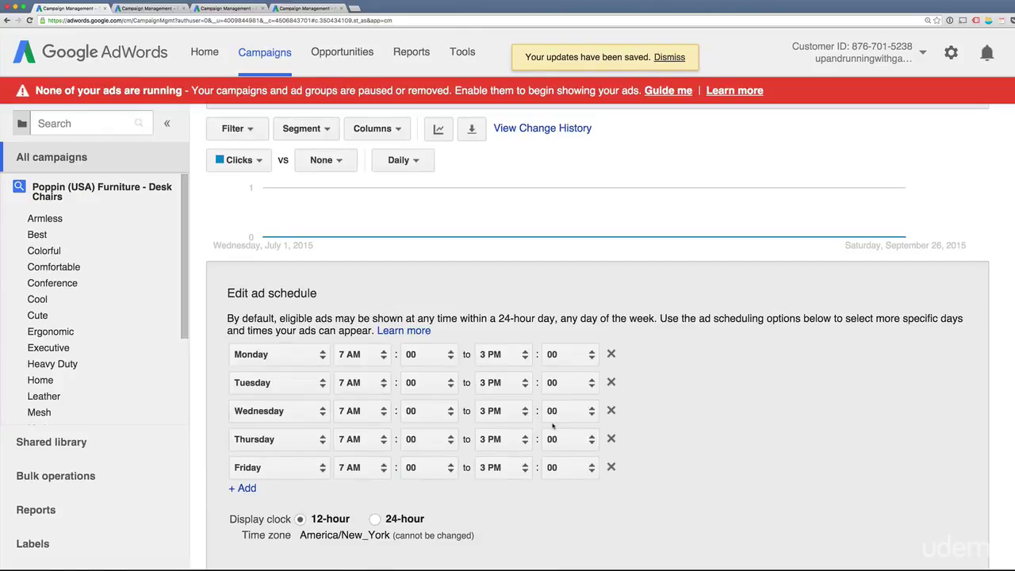
pyautogui.click(481, 411)
pyautogui.scroll(2, 514, 332)
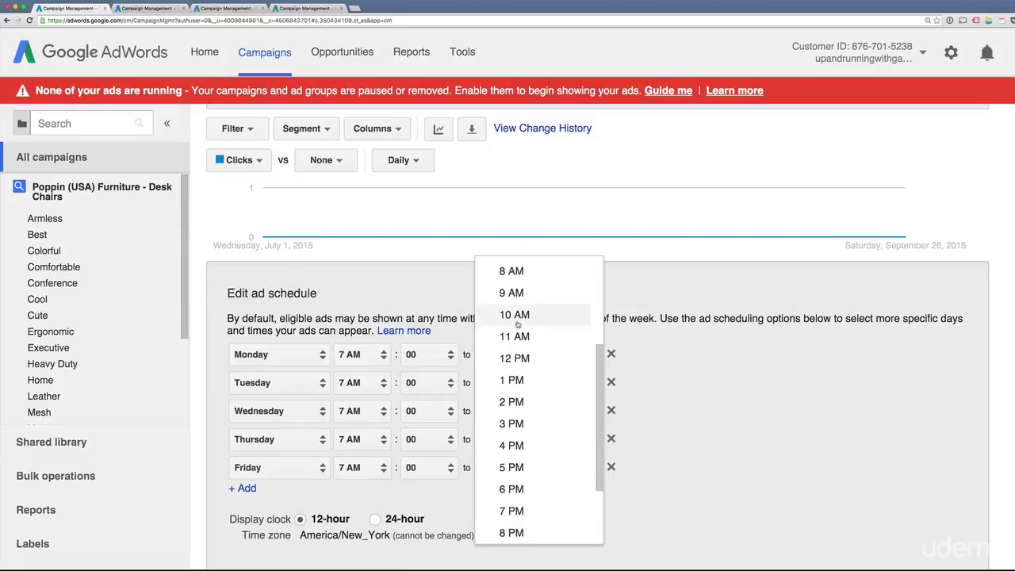
pyautogui.click(512, 268)
pyautogui.scroll(-1, 476, 503)
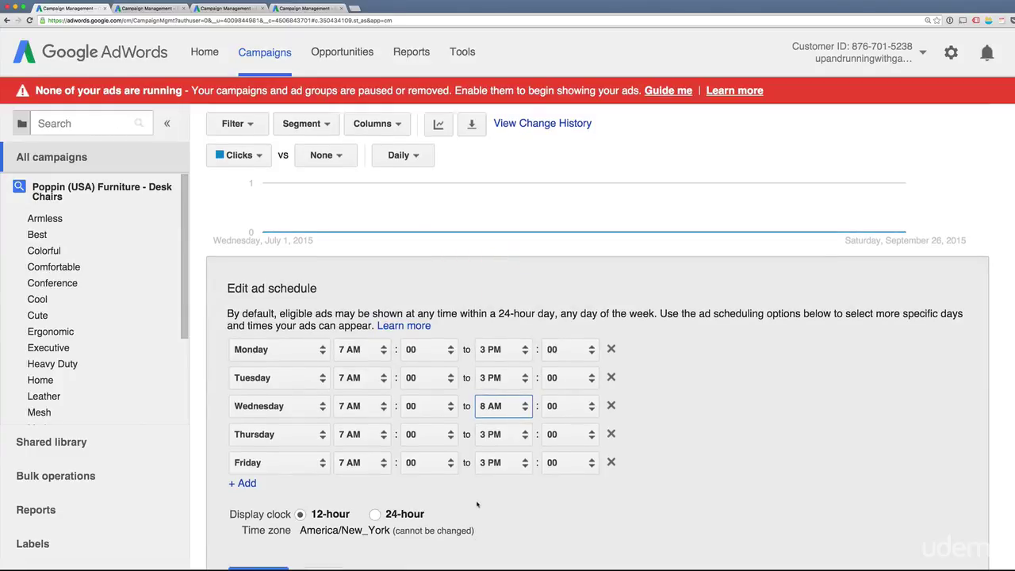
# - Add a second Wednesday slot from 8 AM to 3 PM and save the ad schedule
pyautogui.scroll(-1, 414, 498)
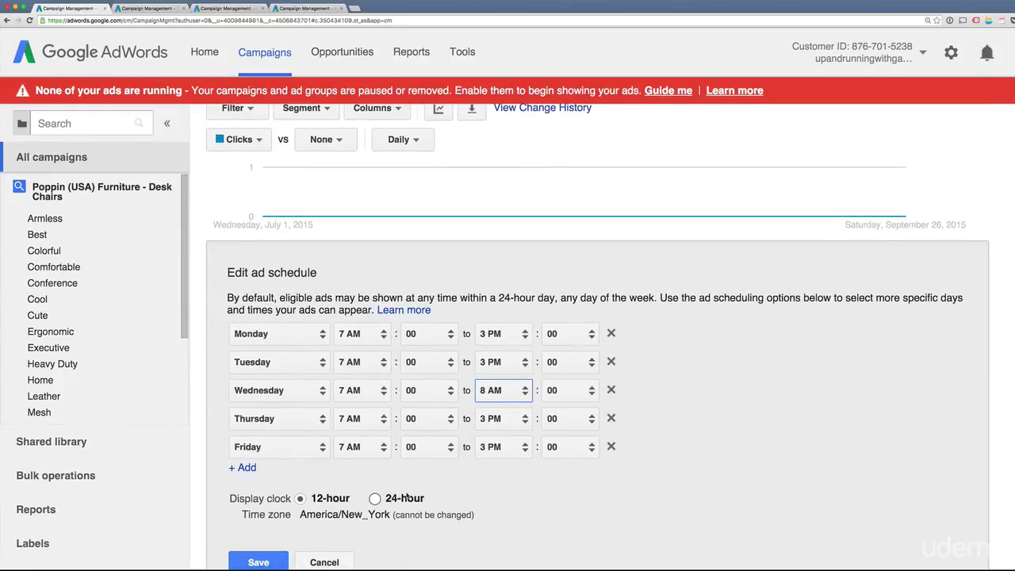
pyautogui.click(243, 467)
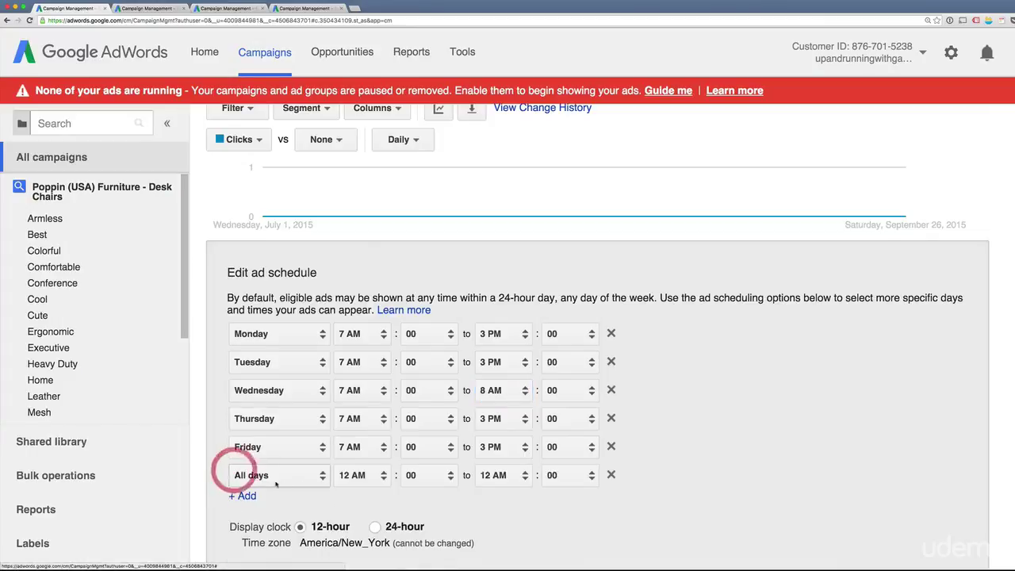
pyautogui.click(282, 475)
pyautogui.click(281, 464)
pyautogui.click(360, 475)
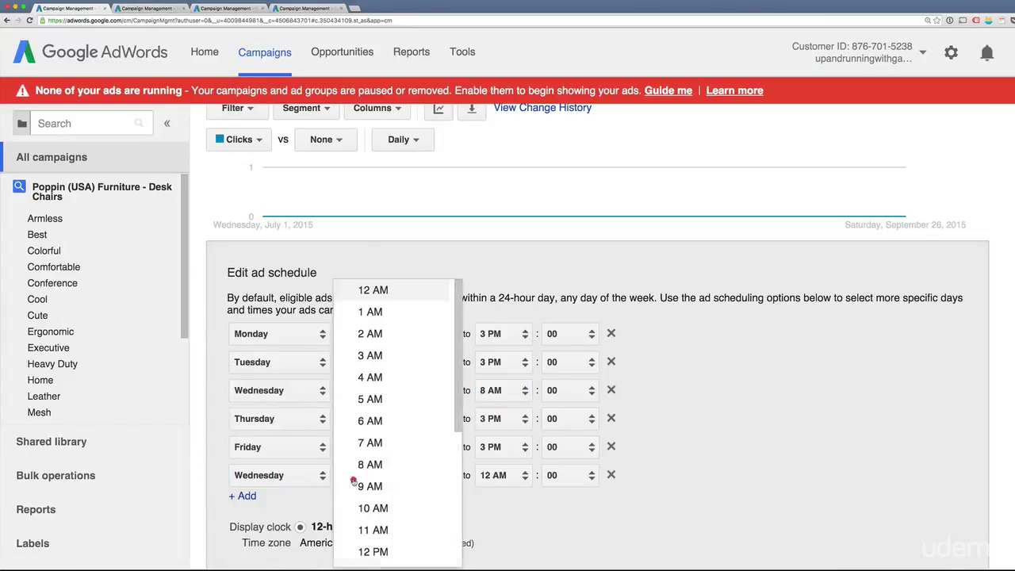
pyautogui.click(374, 485)
pyautogui.click(491, 475)
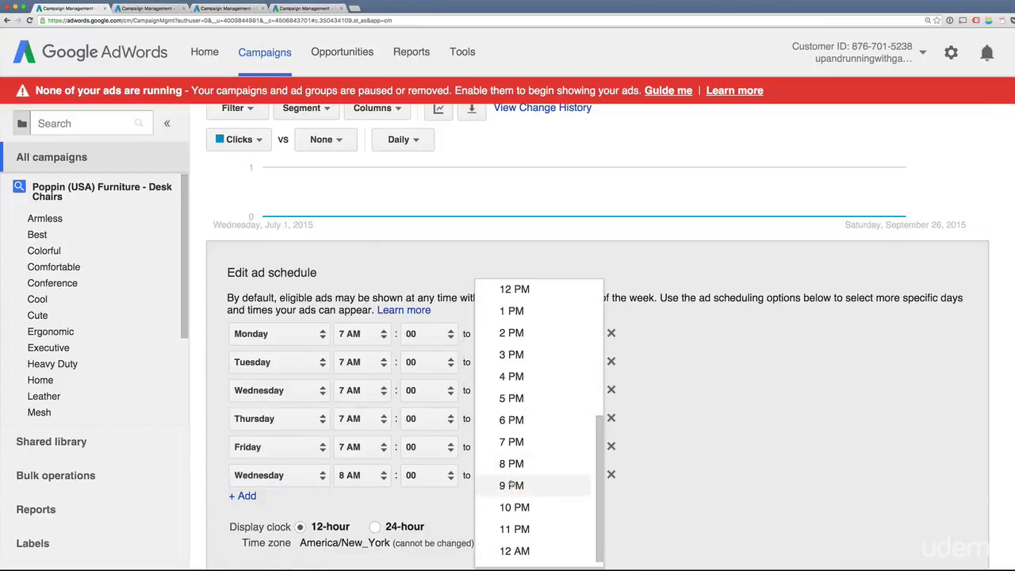
pyautogui.click(525, 353)
pyautogui.scroll(-2, 476, 397)
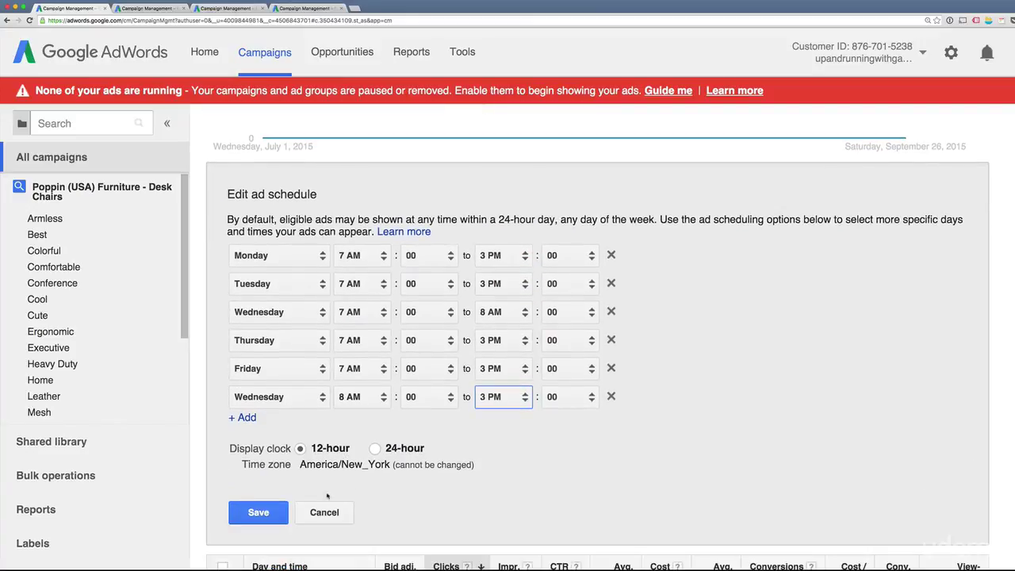
pyautogui.click(262, 513)
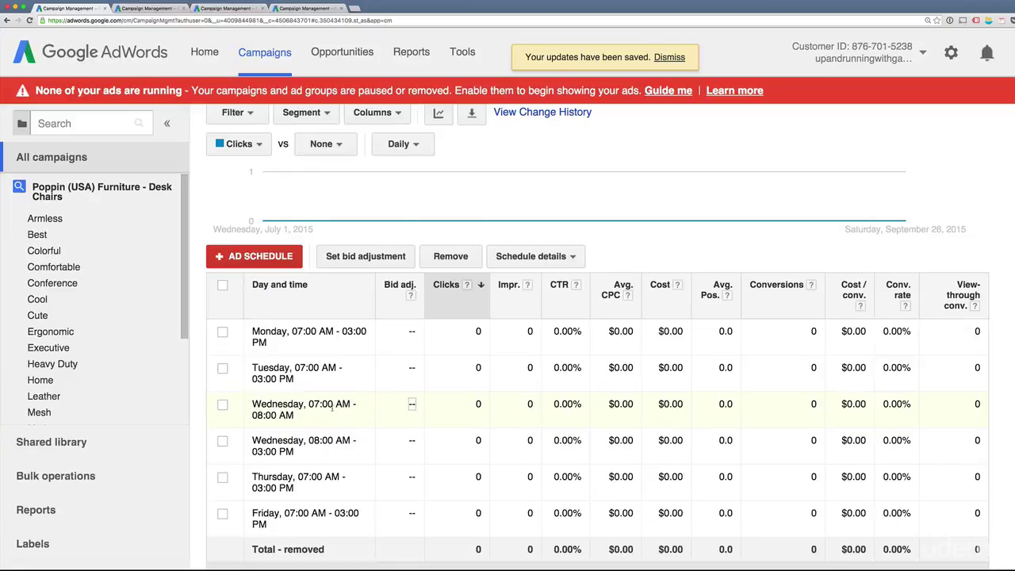
# - Increase the bids for the Wednesday 7 AM to 8 AM slot by 30% and save
pyautogui.click(412, 405)
pyautogui.click(414, 407)
pyautogui.click(414, 407)
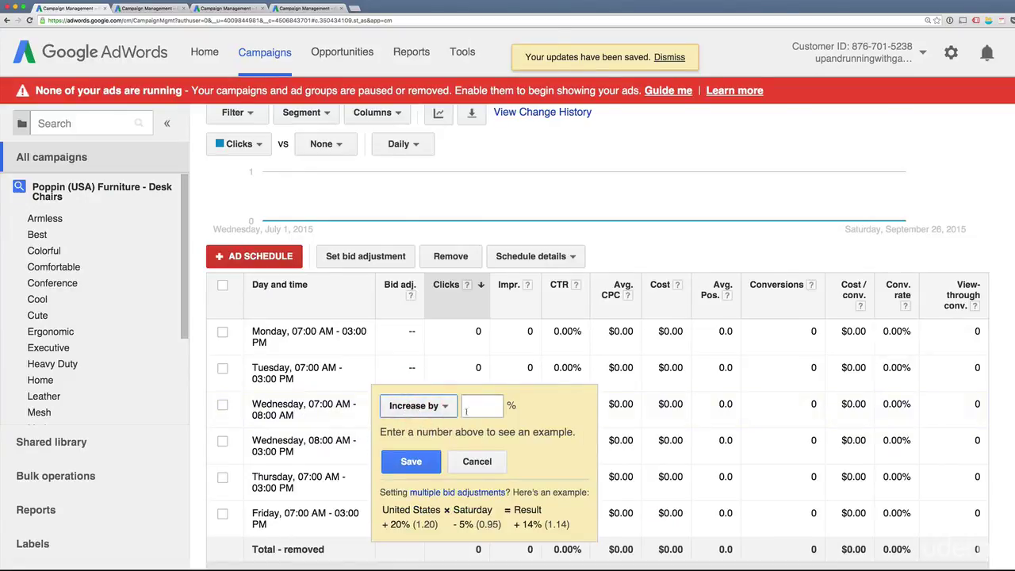
pyautogui.click(474, 411)
pyautogui.write('30')
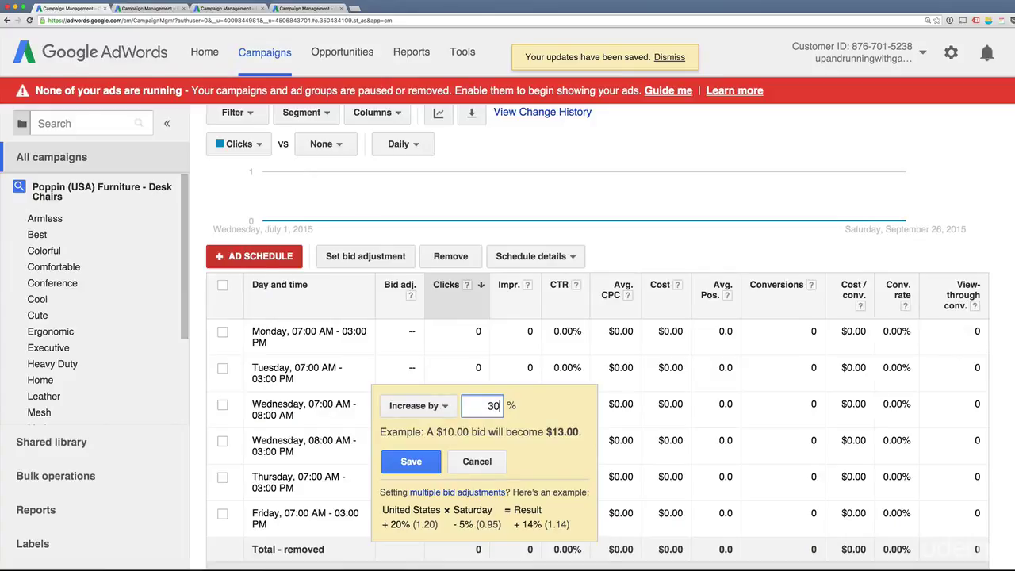
pyautogui.press('Tab')
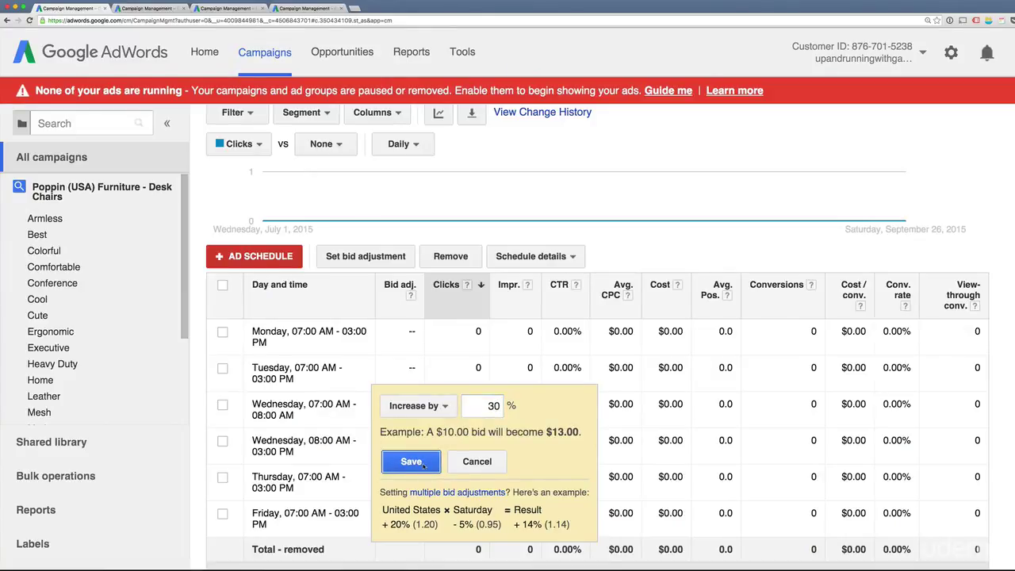
pyautogui.click(424, 466)
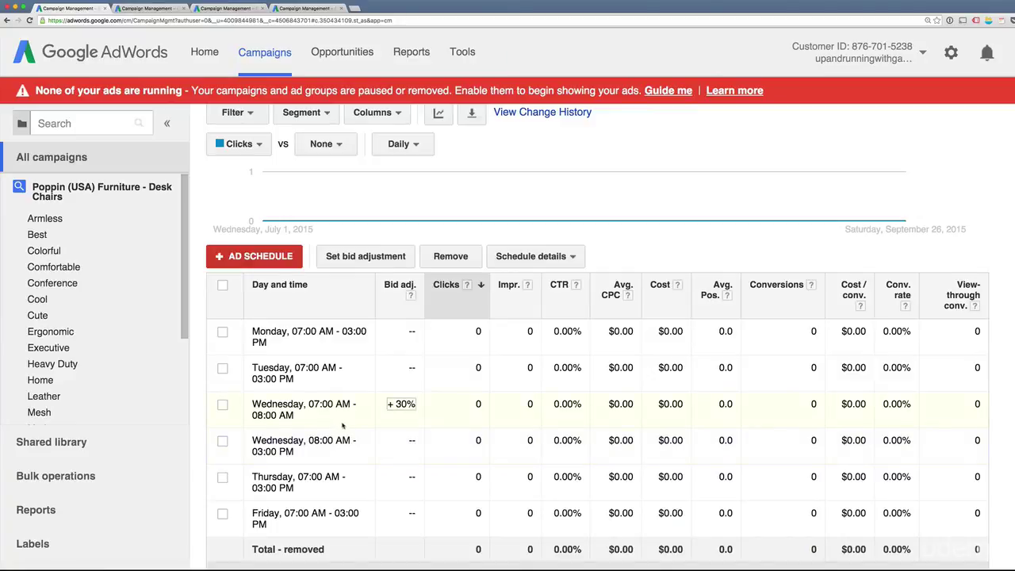
# - Examine the Wednesday 7 AM to 8 AM slot in the weekly schedule overview and the bid adjustments in the table
pyautogui.scroll(2, 341, 426)
pyautogui.scroll(4, 341, 427)
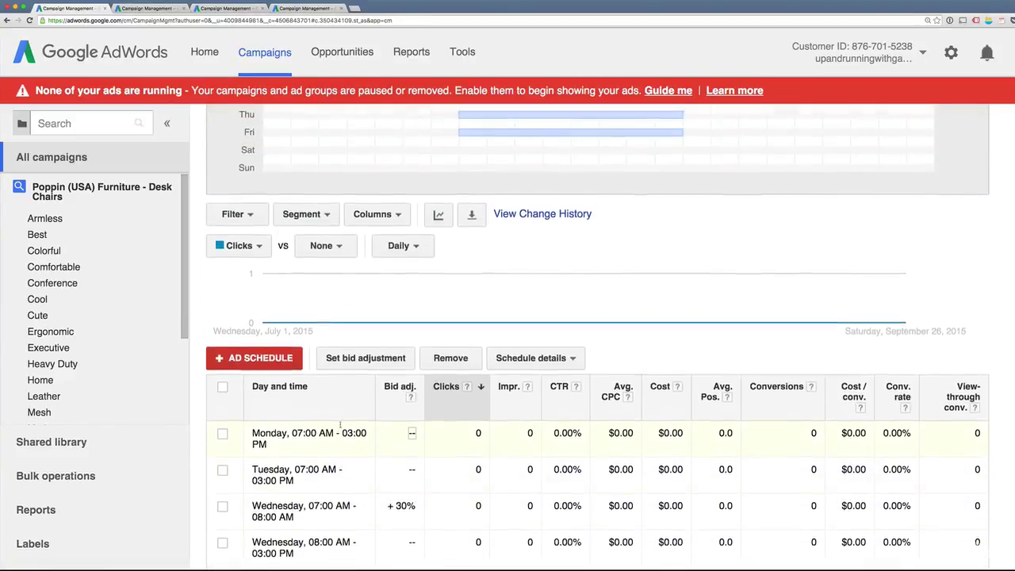
pyautogui.scroll(2, 407, 261)
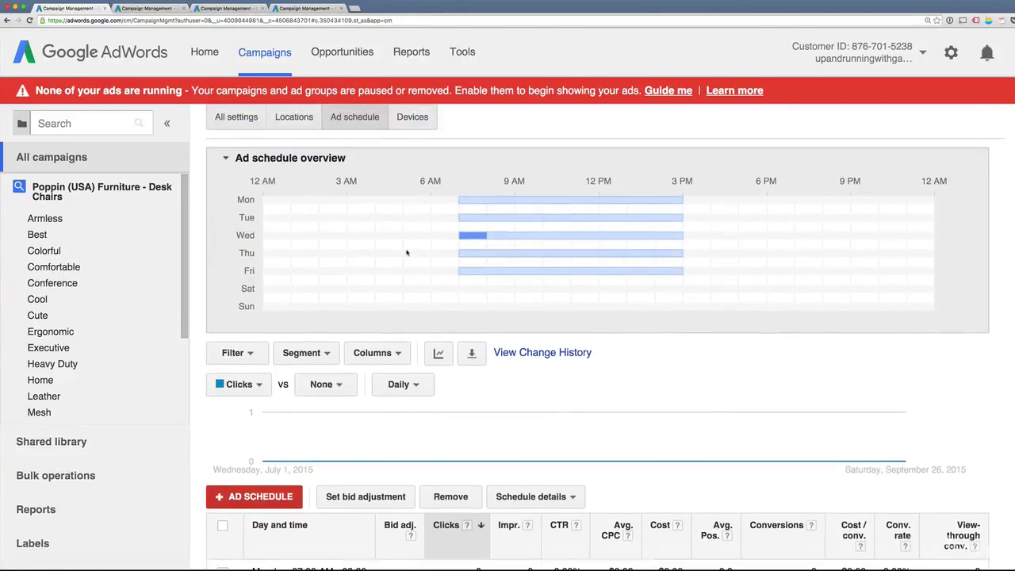
pyautogui.moveTo(472, 250)
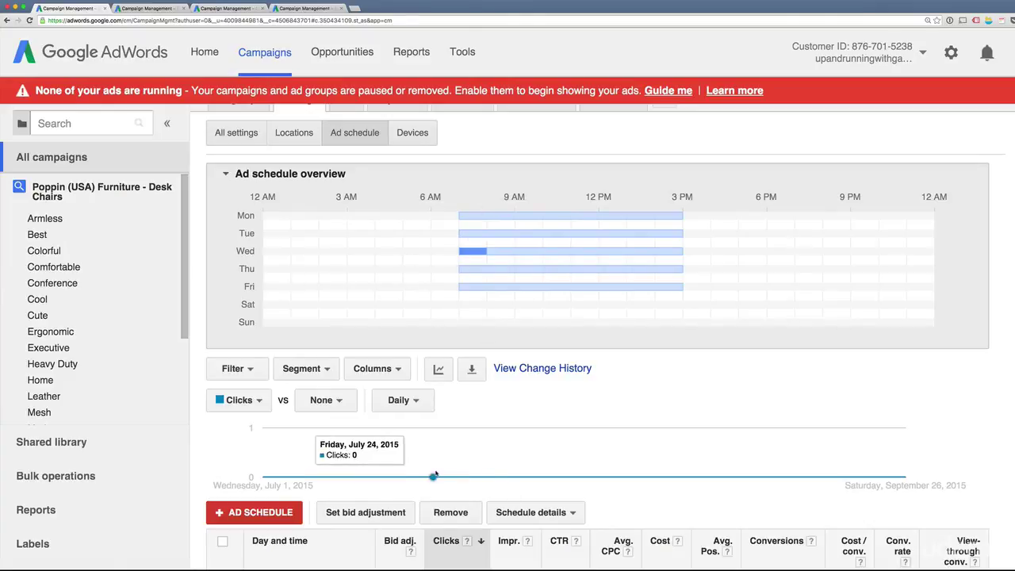
pyautogui.scroll(-5, 433, 476)
pyautogui.scroll(-1, 434, 478)
pyautogui.scroll(1, 434, 480)
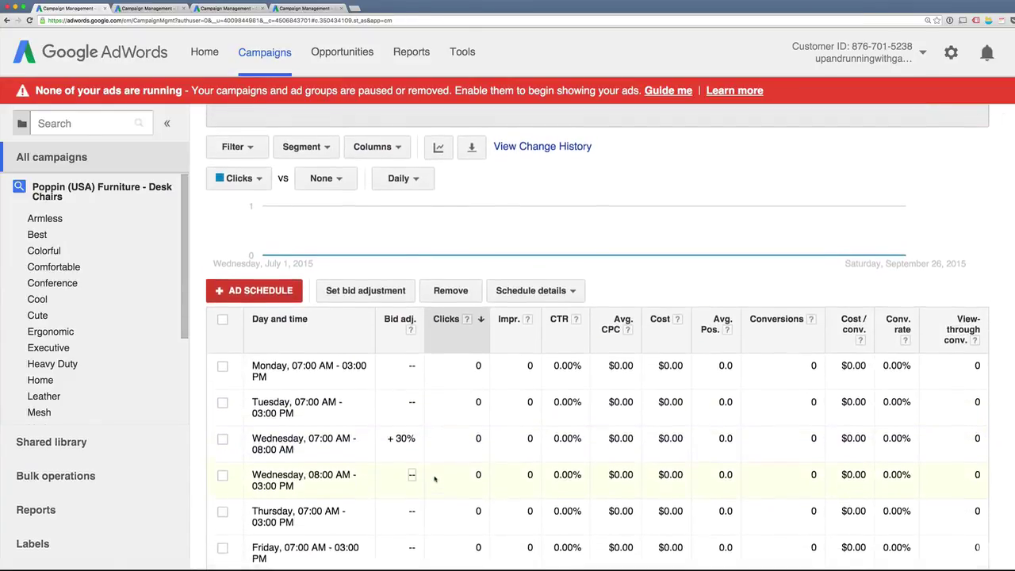
pyautogui.scroll(1, 434, 475)
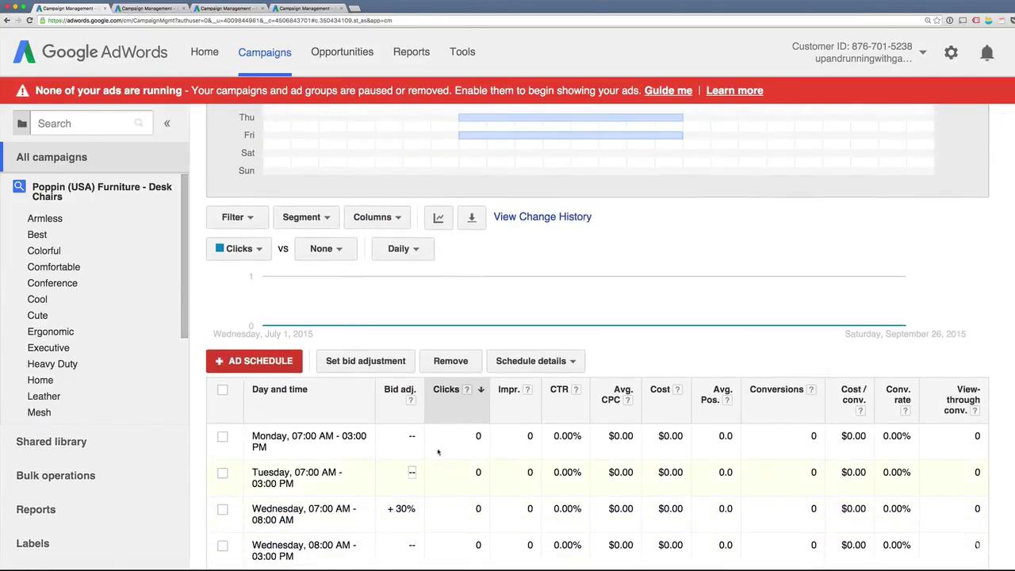
pyautogui.scroll(-1, 426, 461)
pyautogui.scroll(-1, 425, 463)
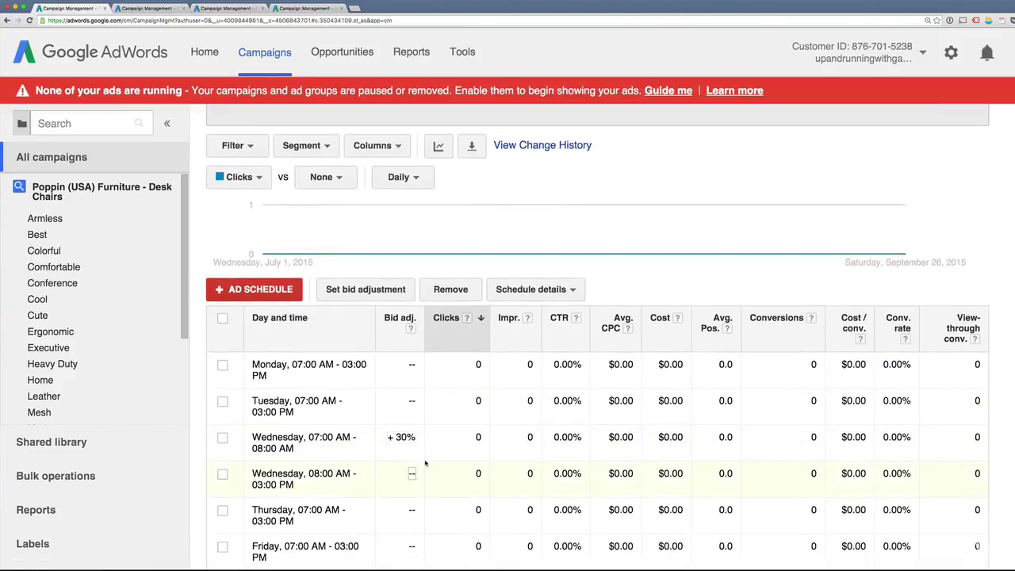
# - Reopen the ad schedule for editing and remove all of its day and time entries
pyautogui.click(254, 281)
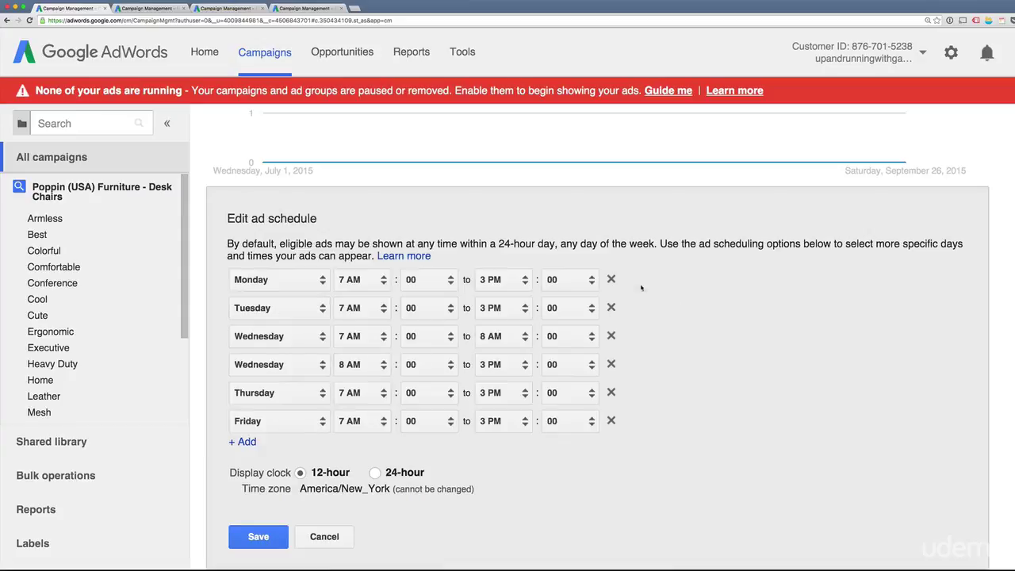
pyautogui.click(611, 279)
pyautogui.click(610, 279)
pyautogui.click(611, 279)
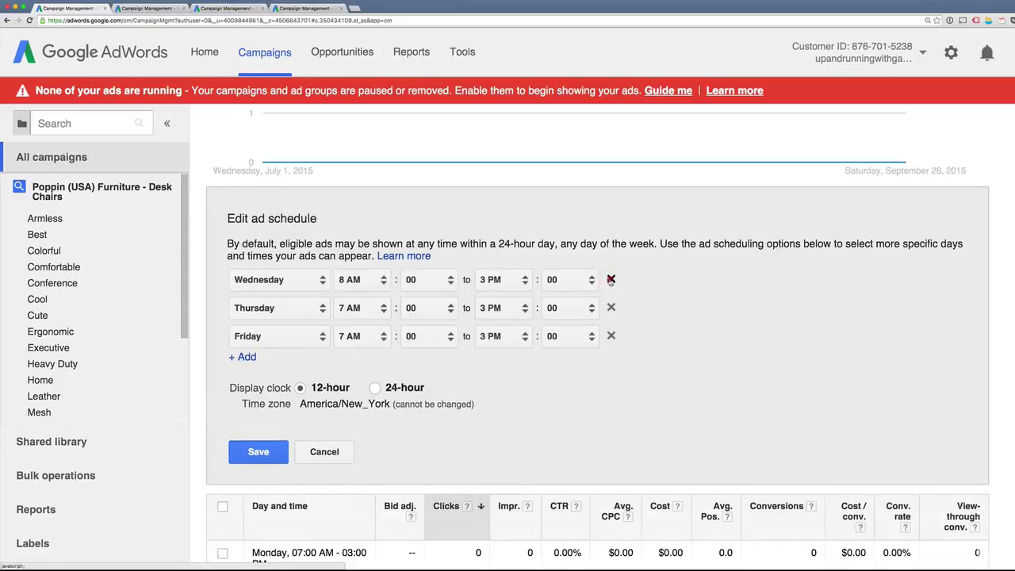
pyautogui.click(611, 279)
pyautogui.click(610, 279)
pyautogui.click(611, 279)
# - Add separate Monday and Tuesday entries to the emptied ad schedule
pyautogui.click(291, 290)
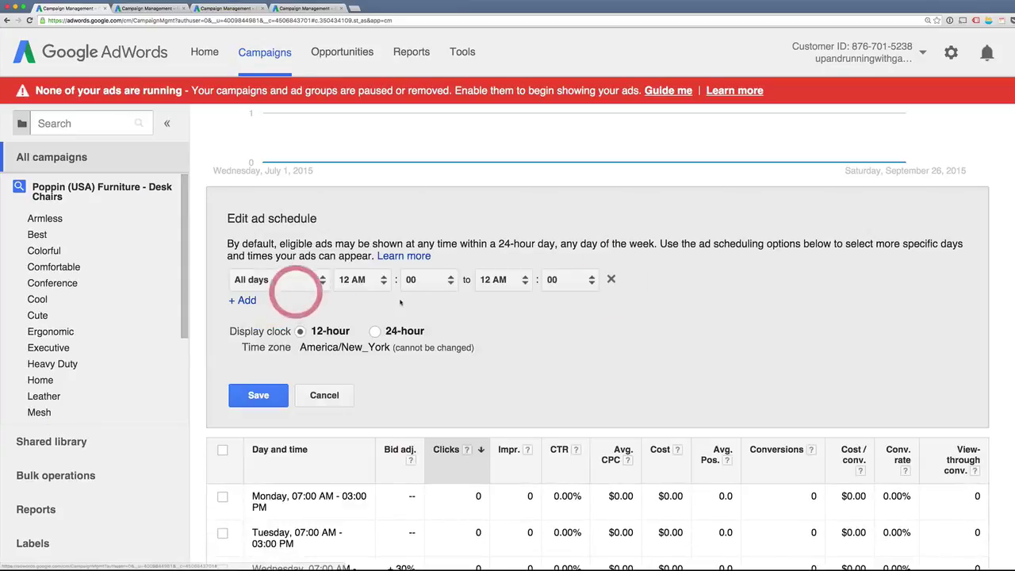
pyautogui.click(302, 280)
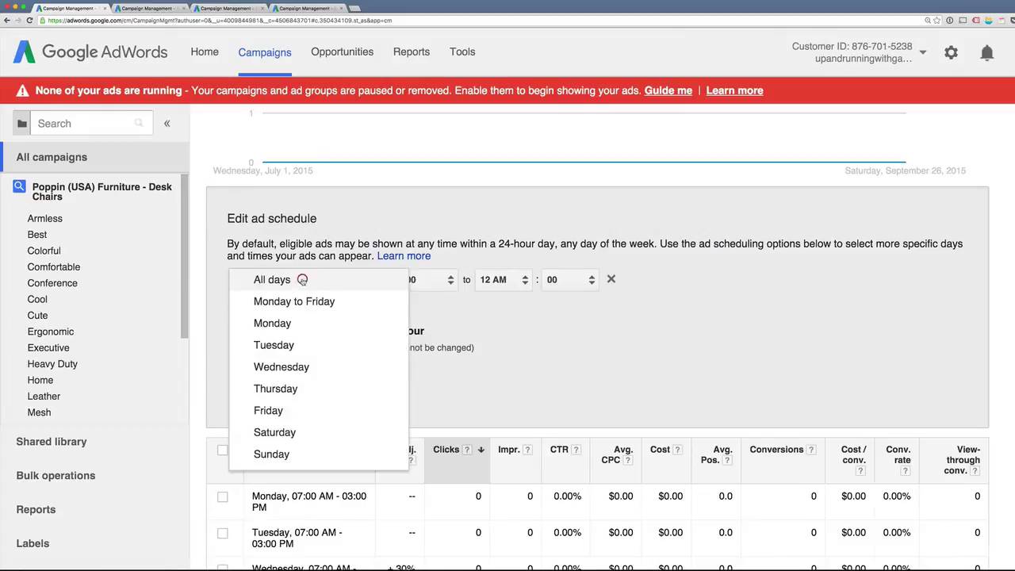
pyautogui.click(314, 323)
pyautogui.click(246, 300)
pyautogui.click(274, 308)
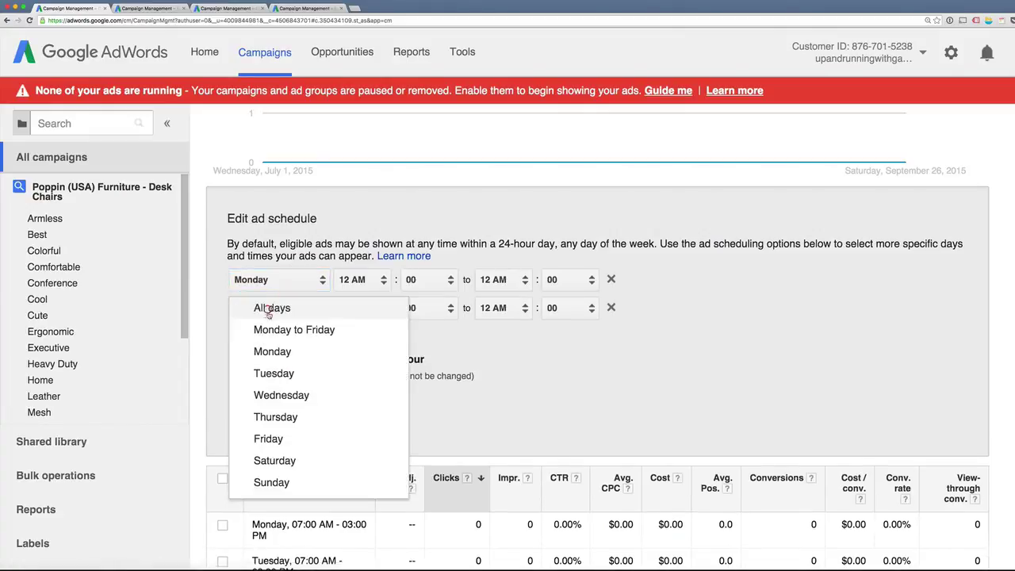
pyautogui.click(279, 375)
# - Add separate Wednesday and Thursday entries to the ad schedule
pyautogui.click(242, 328)
pyautogui.click(273, 336)
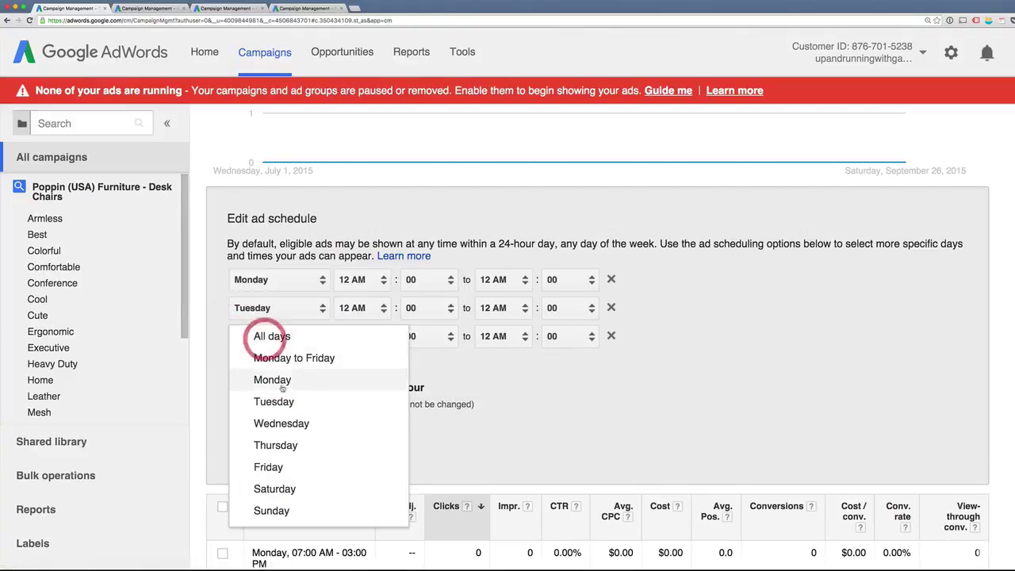
pyautogui.click(294, 423)
pyautogui.click(240, 356)
pyautogui.click(274, 364)
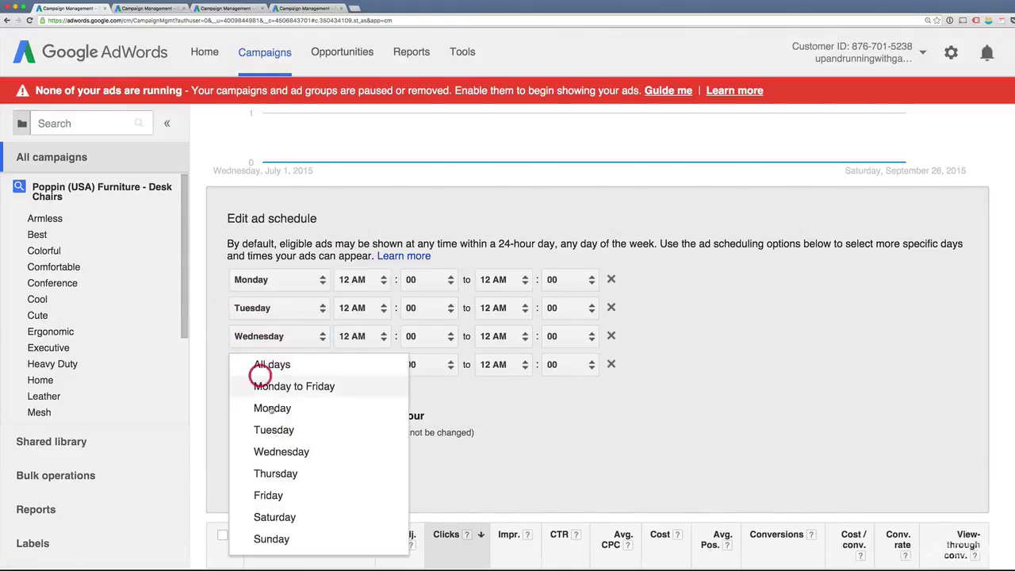
pyautogui.click(291, 473)
# - Add separate Friday, Saturday and Sunday entries to the ad schedule
pyautogui.click(242, 386)
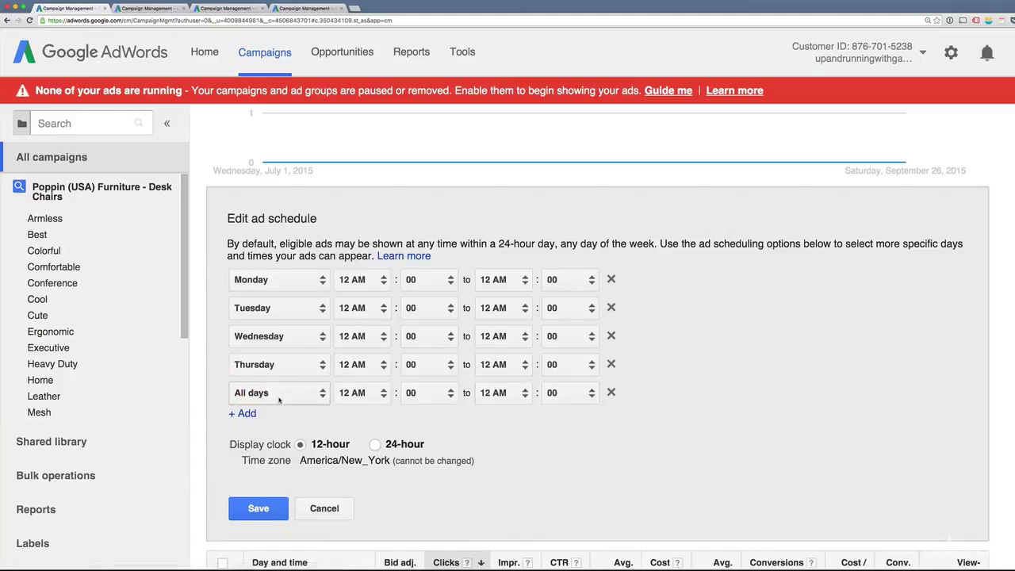
pyautogui.click(274, 392)
pyautogui.click(269, 508)
pyautogui.click(242, 414)
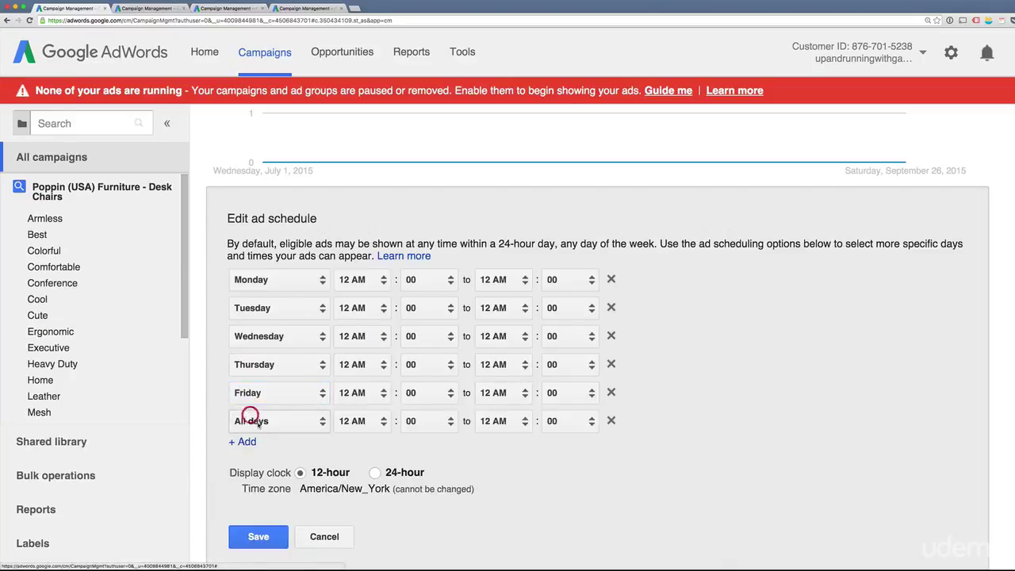
pyautogui.click(271, 425)
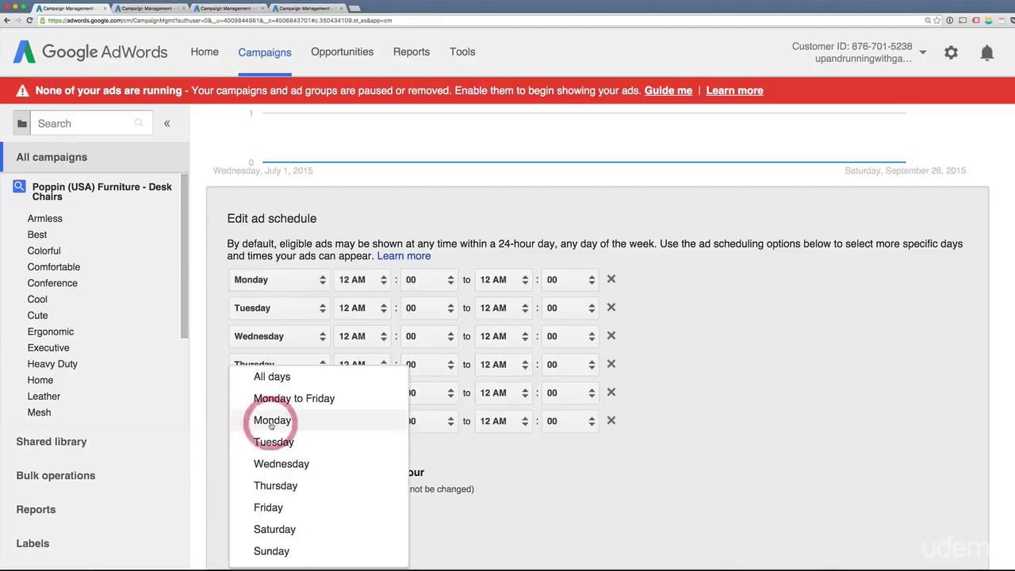
pyautogui.click(322, 530)
pyautogui.click(243, 442)
pyautogui.click(274, 449)
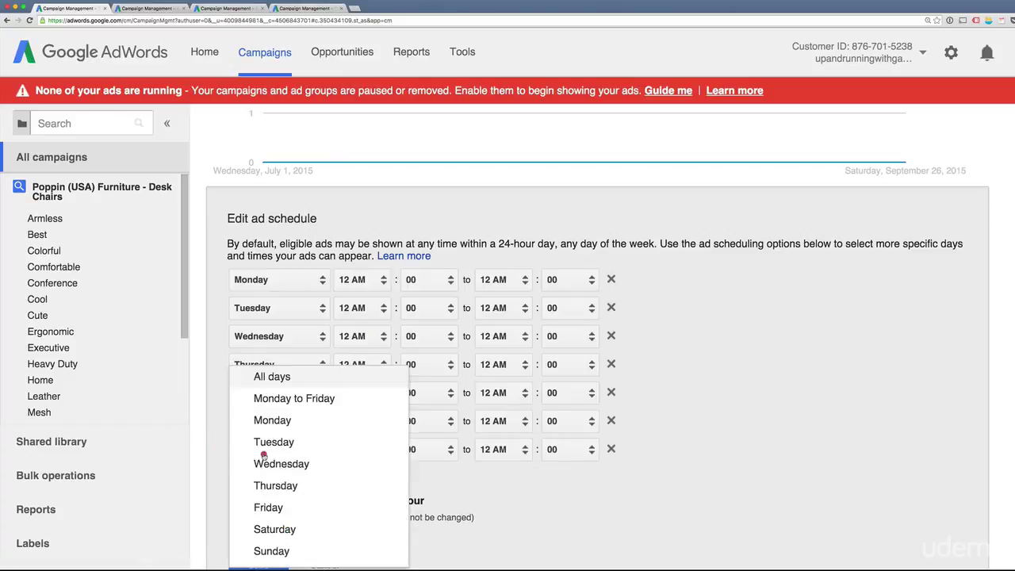
pyautogui.click(294, 557)
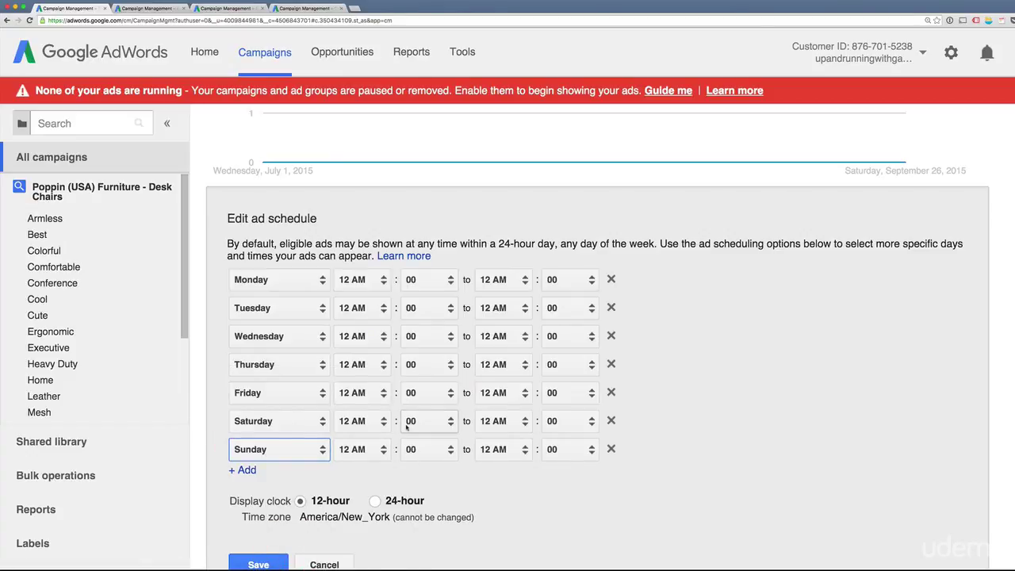
pyautogui.click(786, 367)
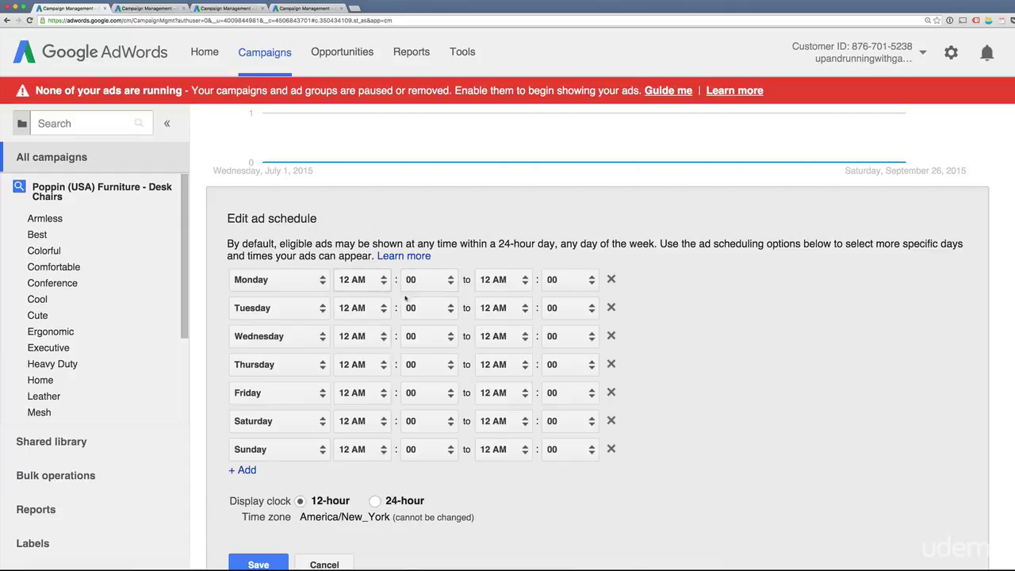
# - Set the Monday entry to run from 4 AM to 8 PM and the Tuesday entry from 2 AM to 2 PM
pyautogui.click(368, 285)
pyautogui.click(386, 374)
pyautogui.click(485, 279)
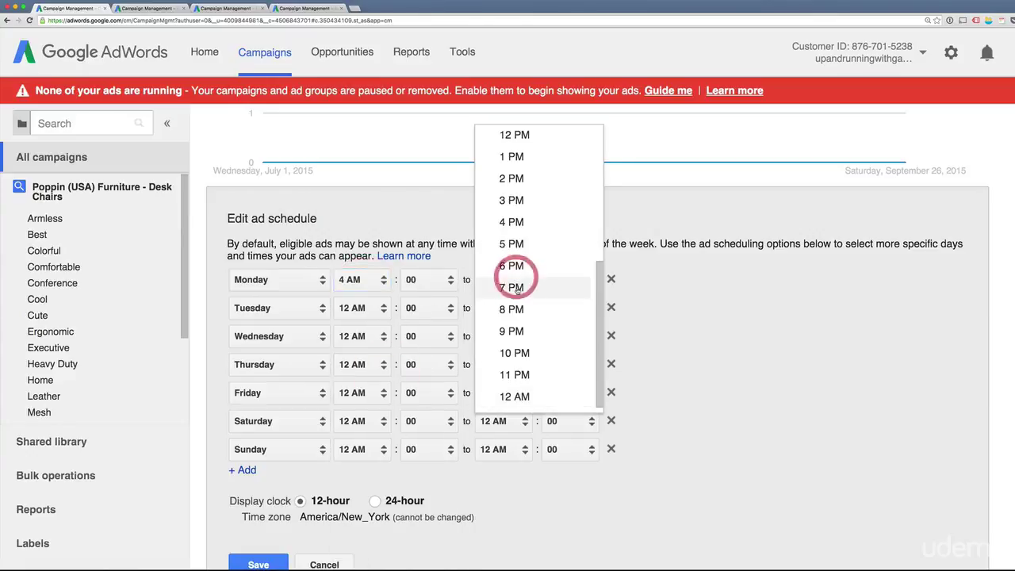
pyautogui.click(482, 278)
pyautogui.click(359, 309)
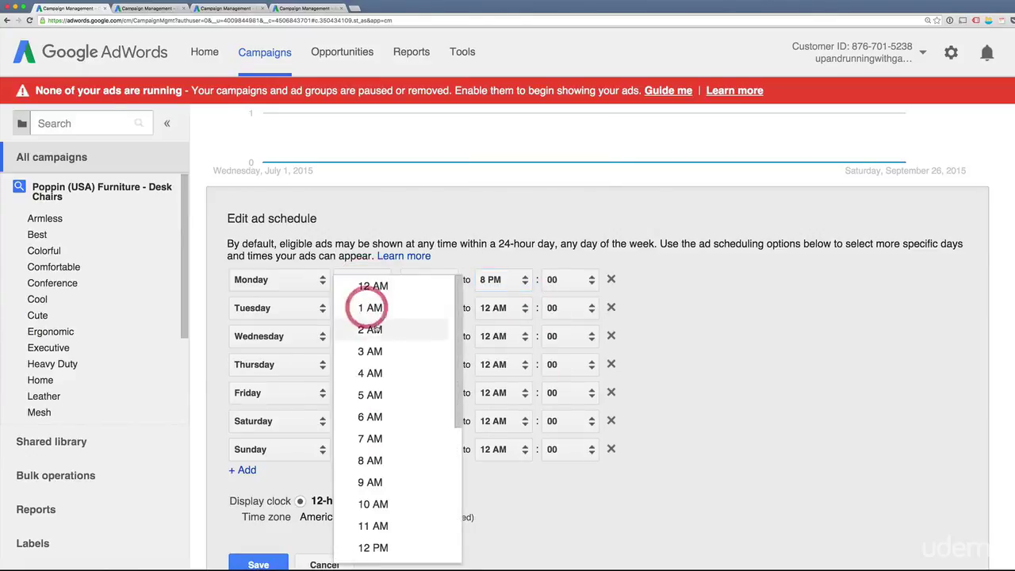
pyautogui.click(360, 283)
pyautogui.click(507, 310)
pyautogui.click(511, 205)
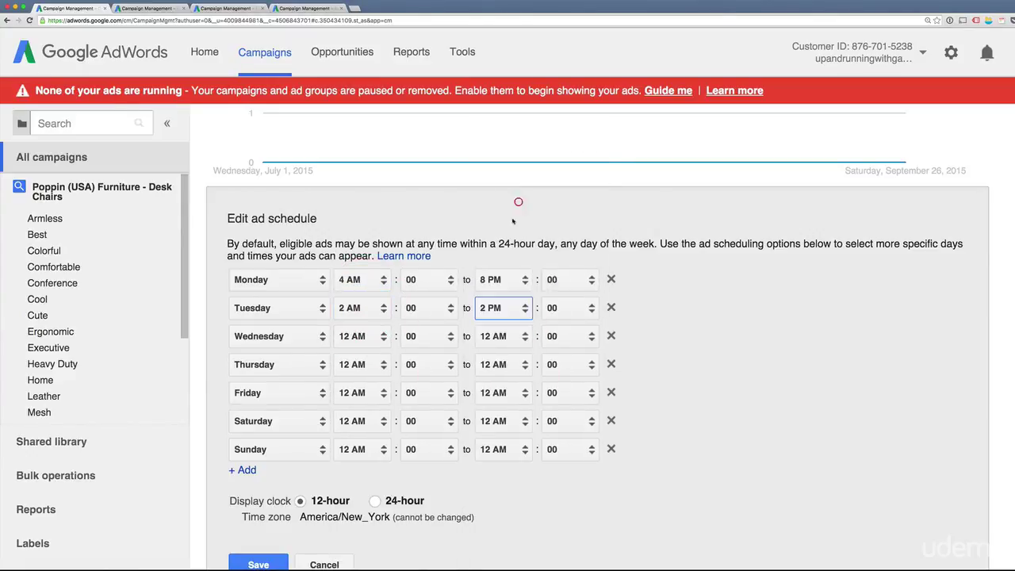
# - Set the Wednesday schedule entry to run from 10 AM to 10 PM
pyautogui.click(366, 336)
pyautogui.click(373, 507)
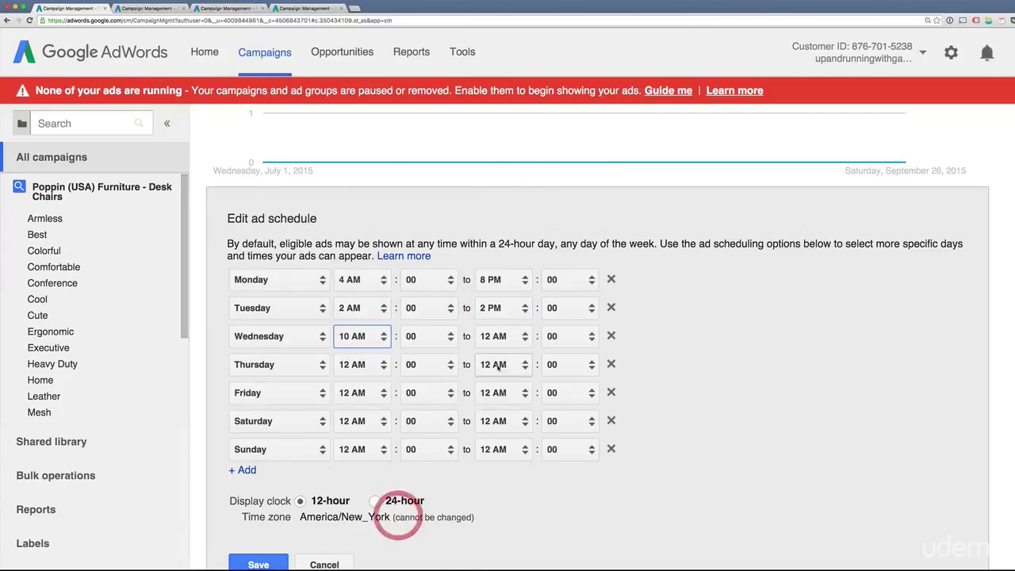
pyautogui.click(500, 336)
pyautogui.click(510, 411)
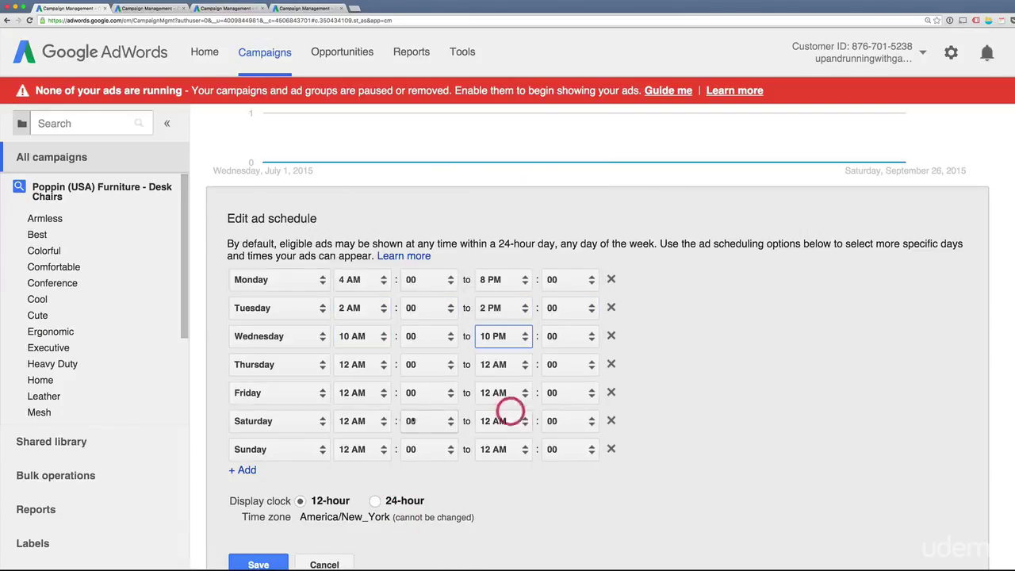
# - Set the Thursday schedule entry to run from 8 PM to 12 AM
pyautogui.click(359, 364)
pyautogui.scroll(-1, 373, 395)
pyautogui.scroll(-3, 373, 394)
pyautogui.click(378, 485)
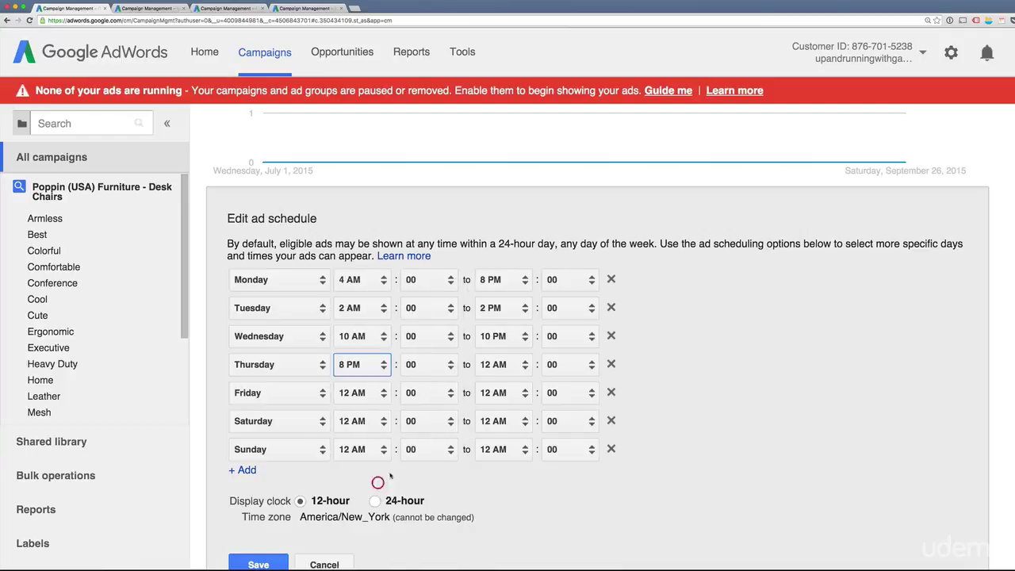
pyautogui.click(519, 369)
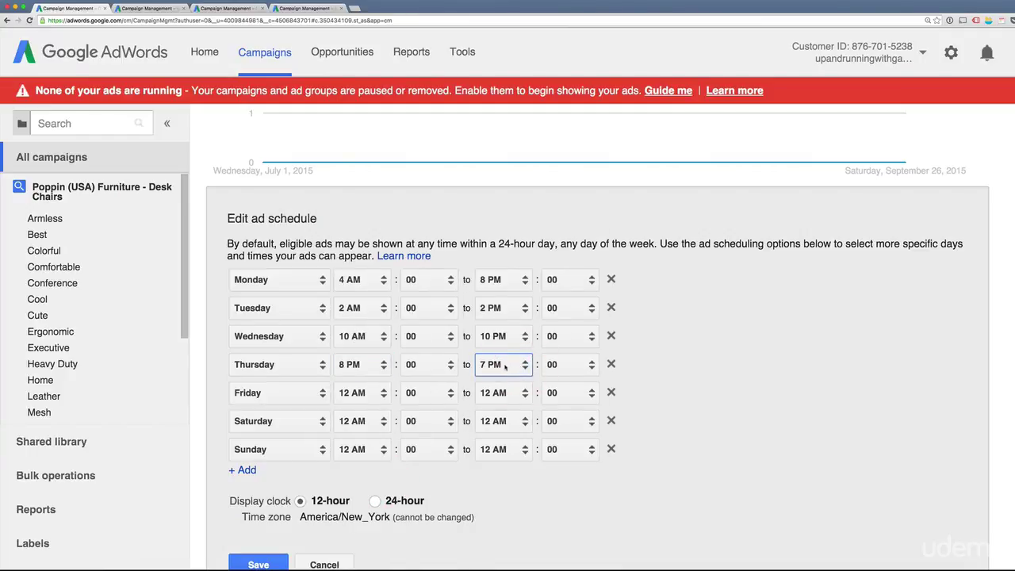
pyautogui.click(507, 366)
pyautogui.click(529, 481)
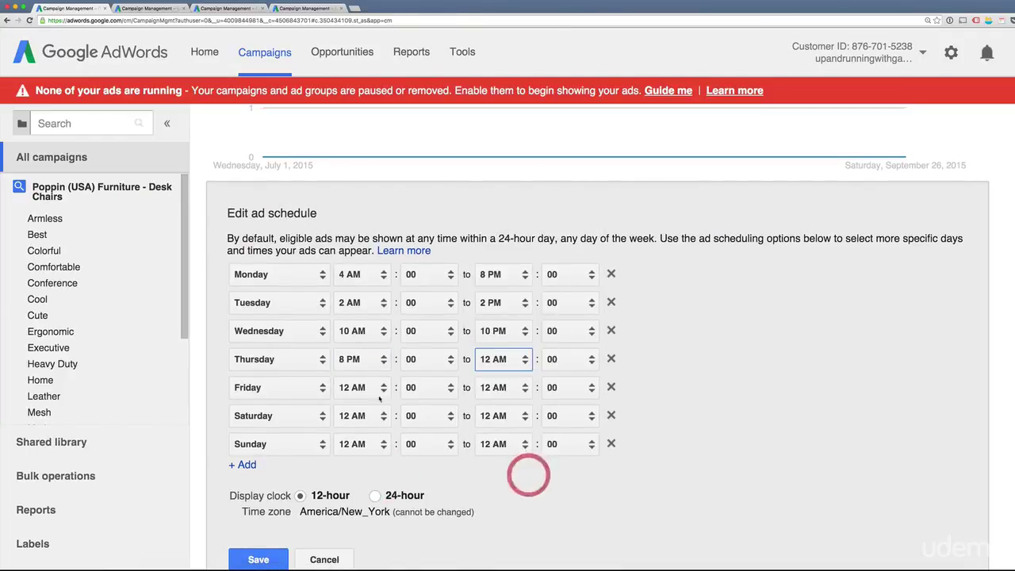
# - Set the Friday entry to run from 12 PM to 3 PM and the Saturday entry from 3 AM to 3 PM
pyautogui.click(359, 279)
pyautogui.click(384, 552)
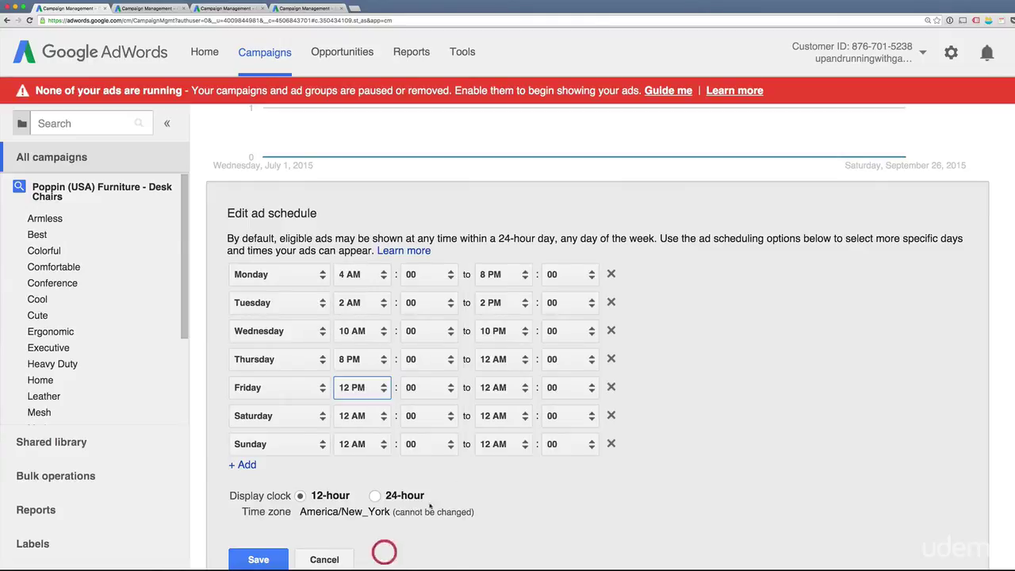
pyautogui.click(500, 388)
pyautogui.click(515, 309)
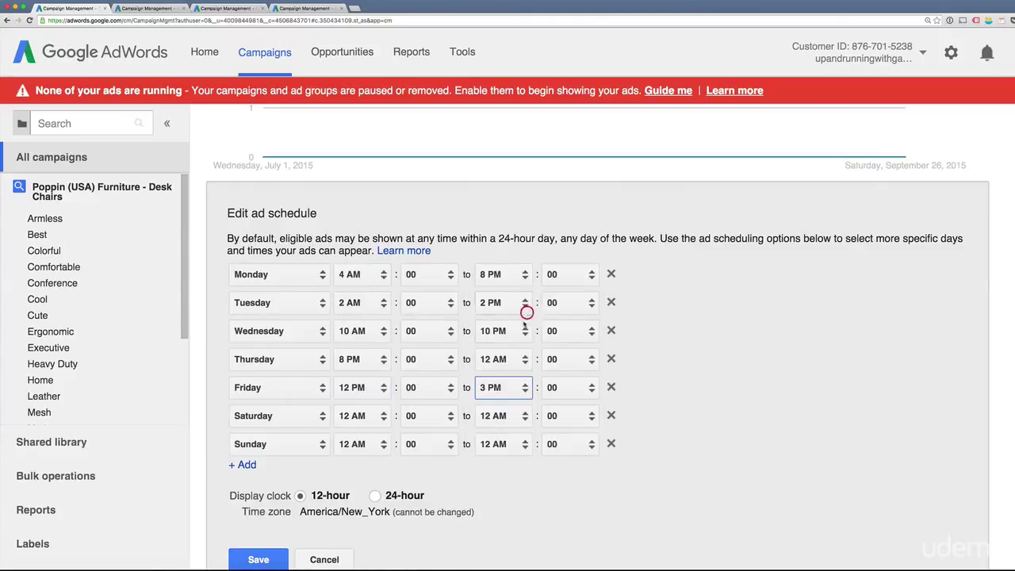
pyautogui.click(353, 421)
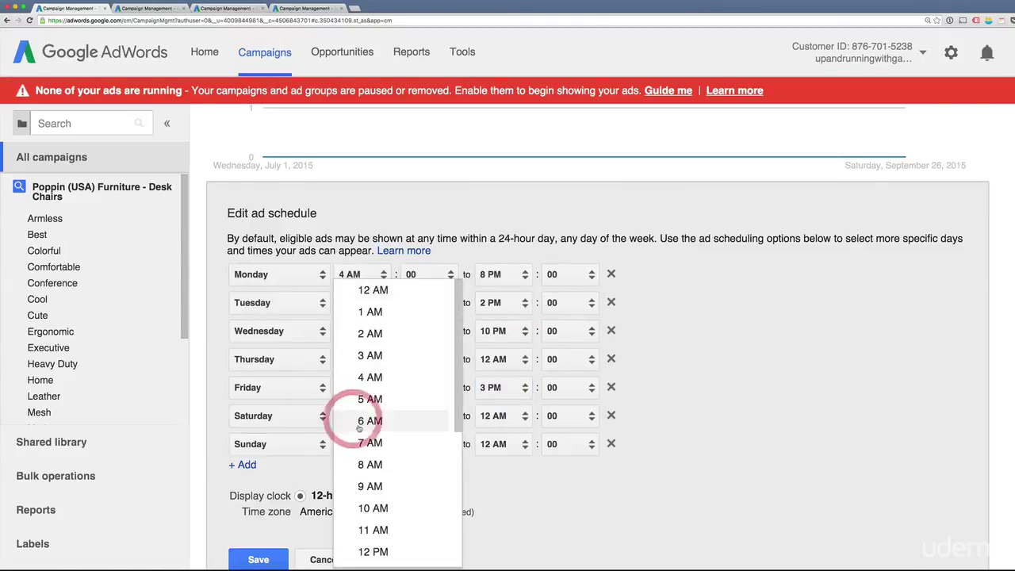
pyautogui.click(378, 357)
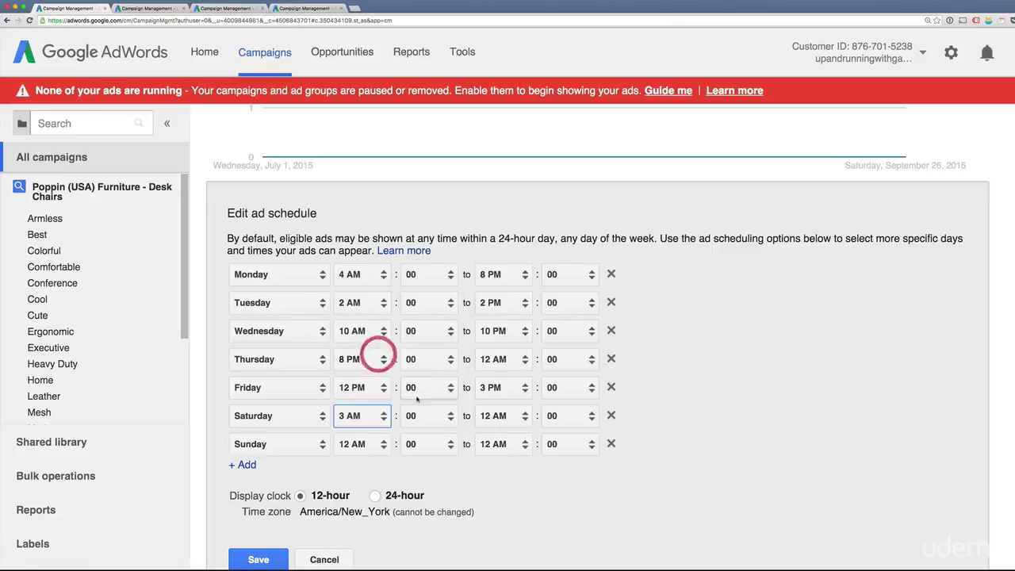
pyautogui.click(516, 417)
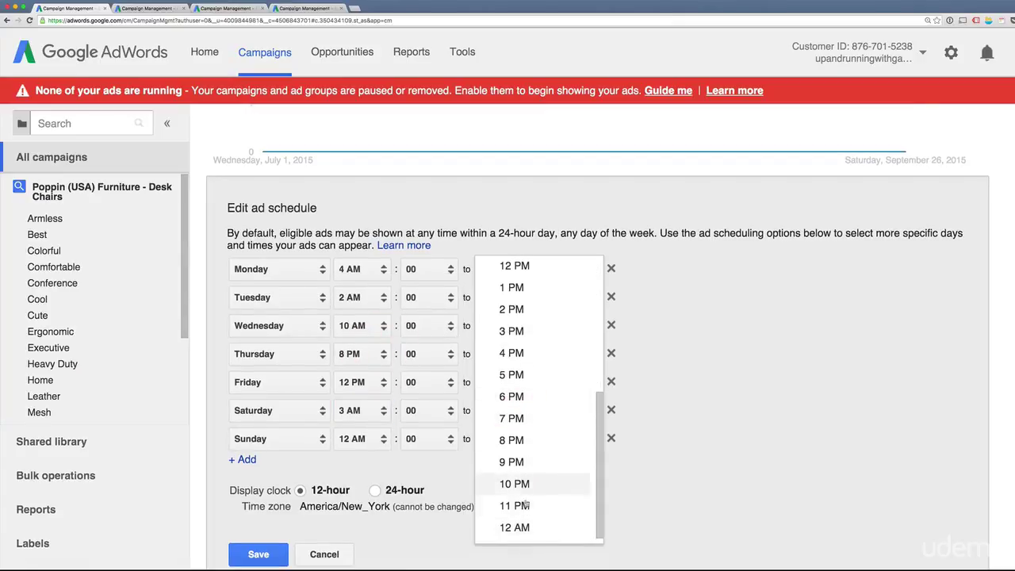
pyautogui.click(519, 330)
# - Set the Sunday entry to run from 10 AM to 6 PM and save the ad schedule
pyautogui.click(346, 438)
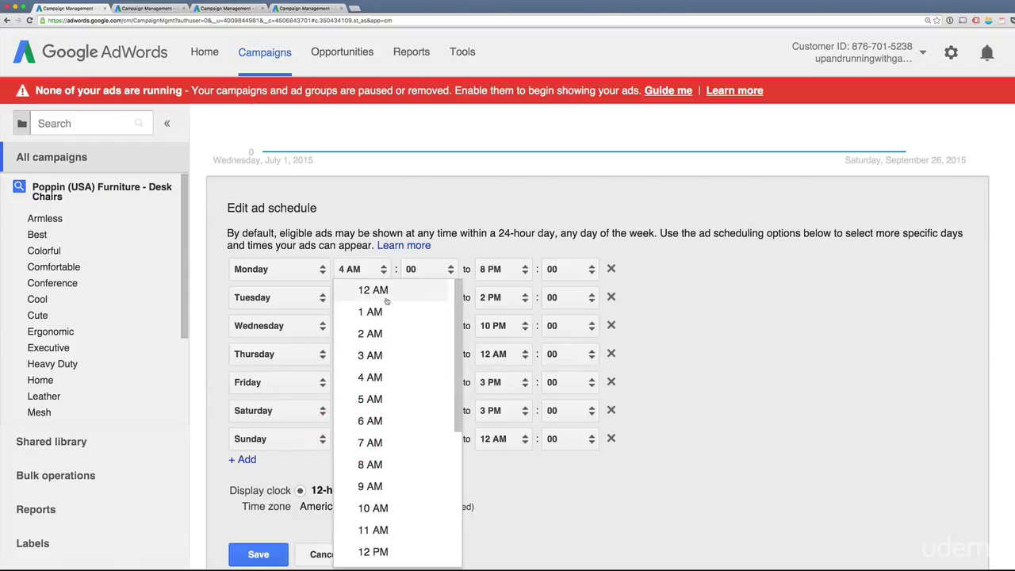
pyautogui.scroll(-1, 386, 463)
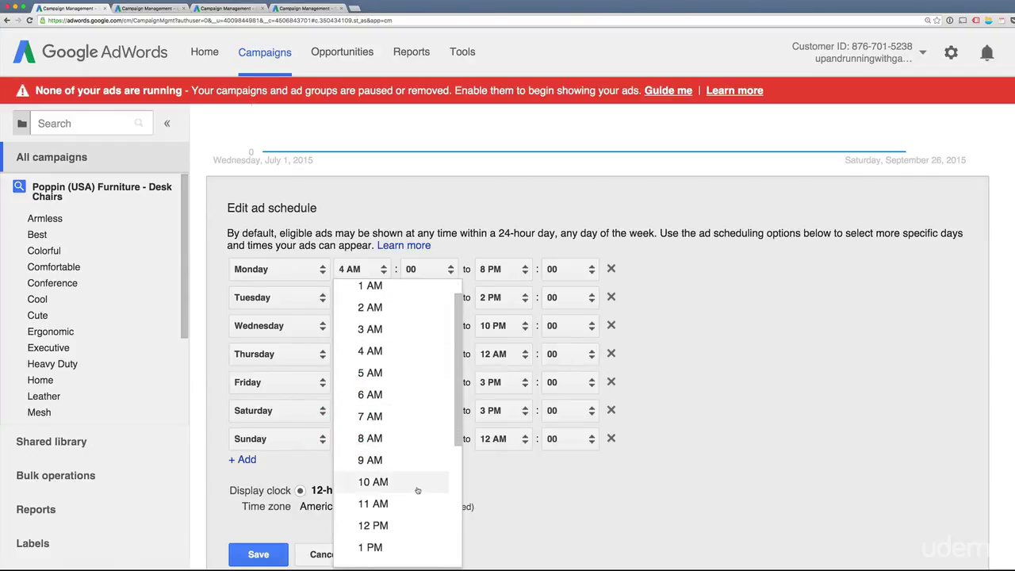
pyautogui.click(417, 486)
pyautogui.click(496, 438)
pyautogui.scroll(-1, 508, 491)
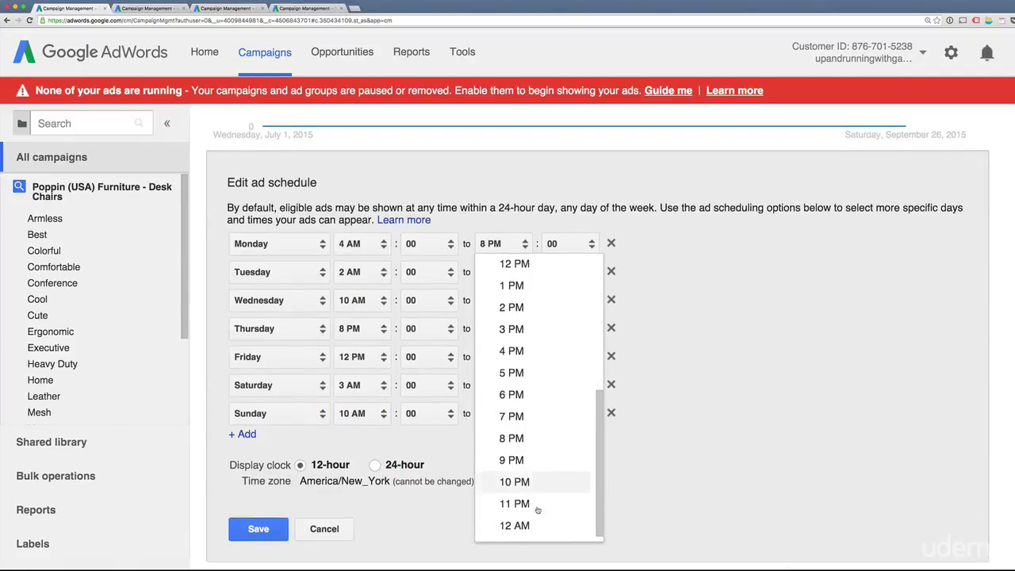
pyautogui.click(536, 390)
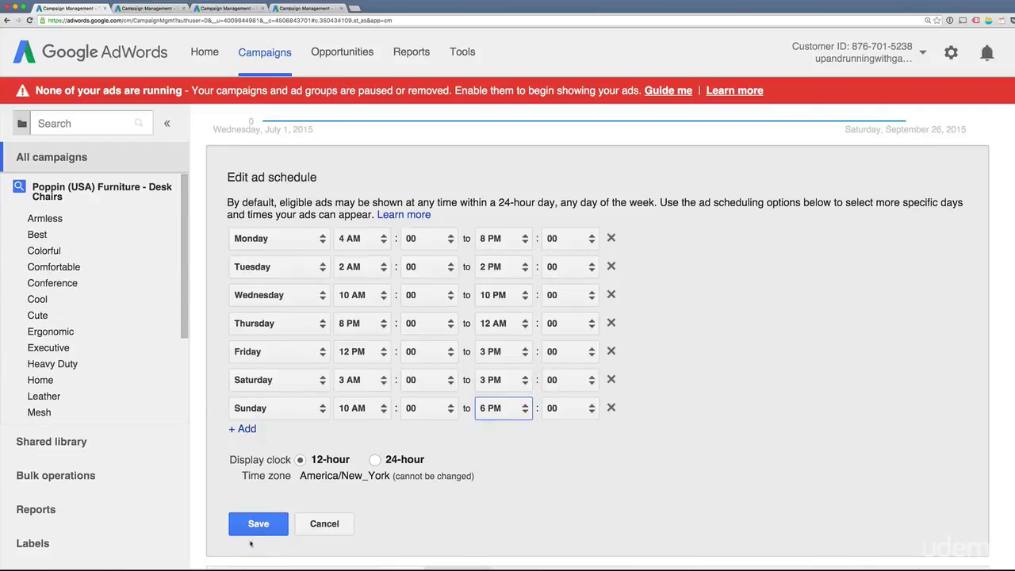
pyautogui.click(256, 524)
# - Examine the saved daily time slots in the ad schedule overview chart and in the table of days and times
pyautogui.scroll(10, 444, 492)
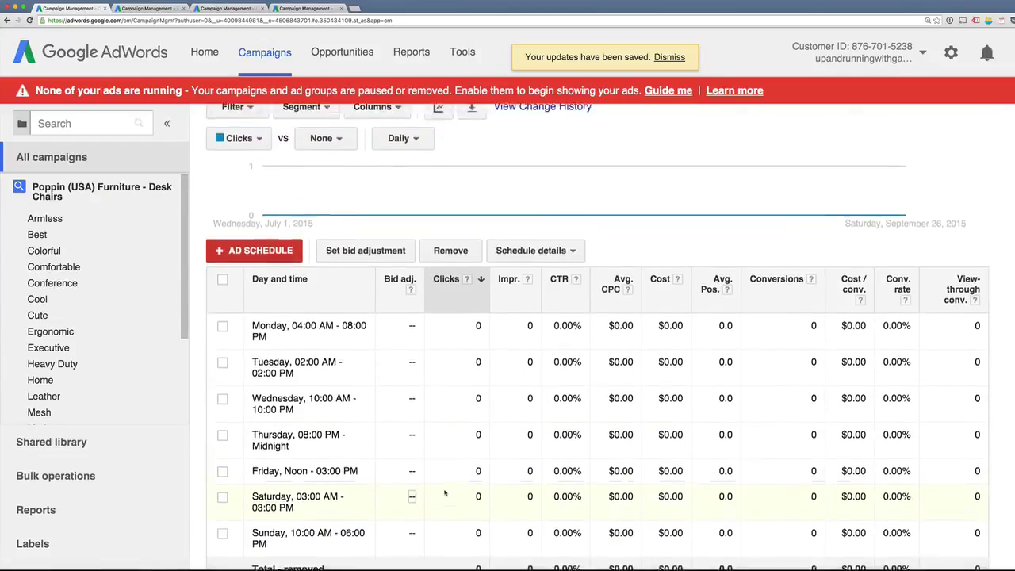
pyautogui.scroll(1, 446, 494)
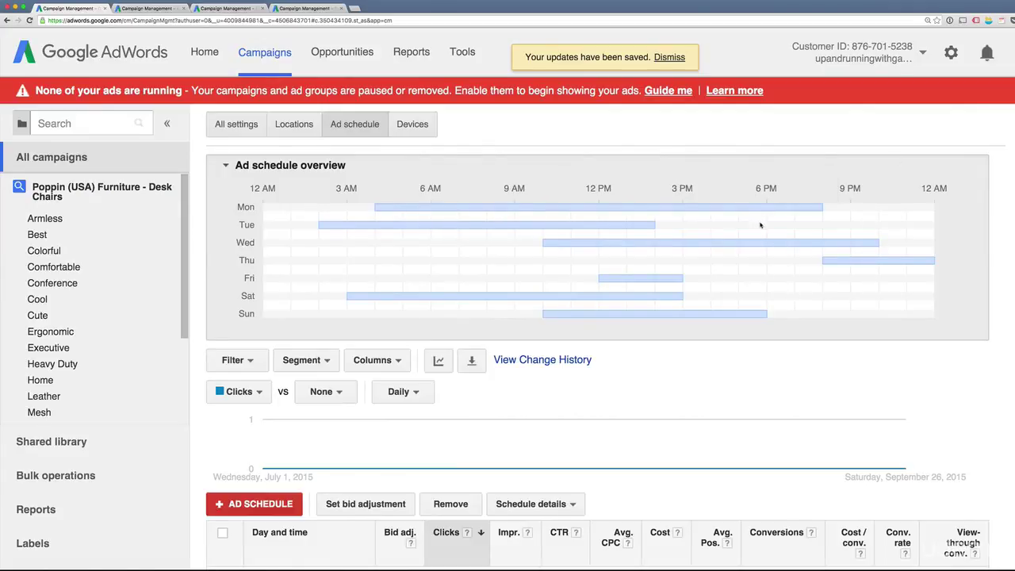
pyautogui.scroll(-3, 666, 490)
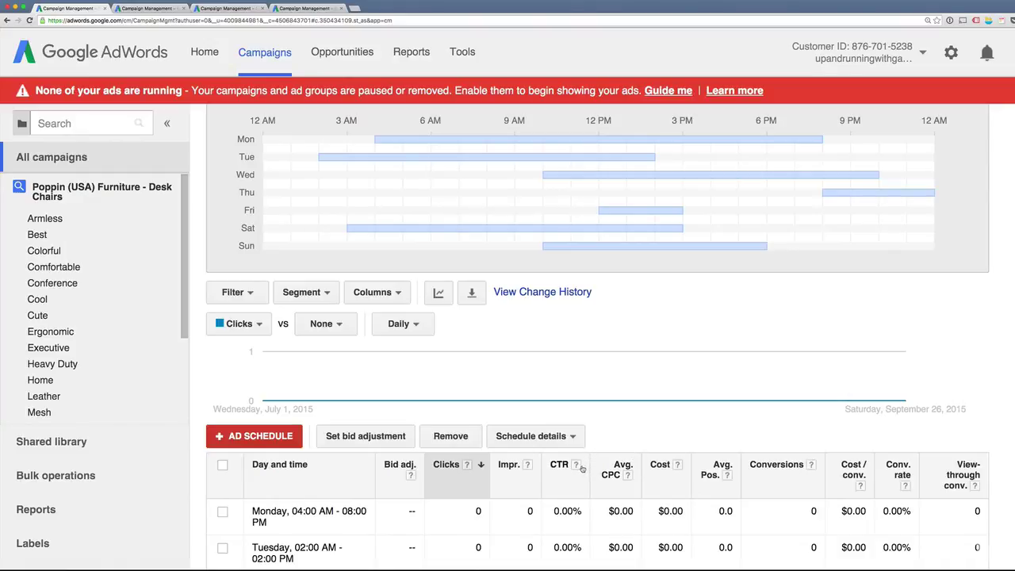
pyautogui.scroll(-1, 591, 458)
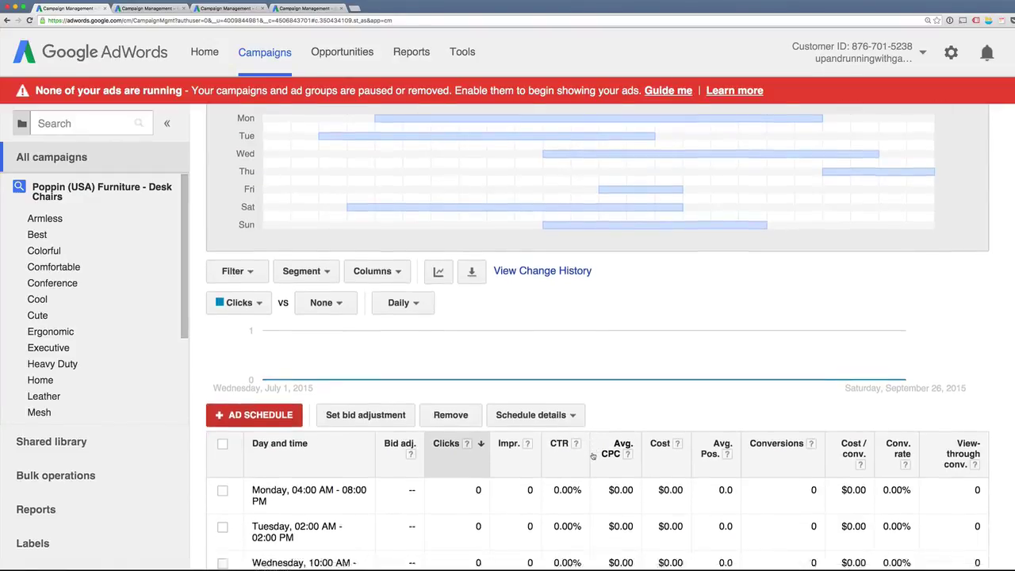
pyautogui.scroll(-3, 592, 457)
pyautogui.scroll(-1, 593, 458)
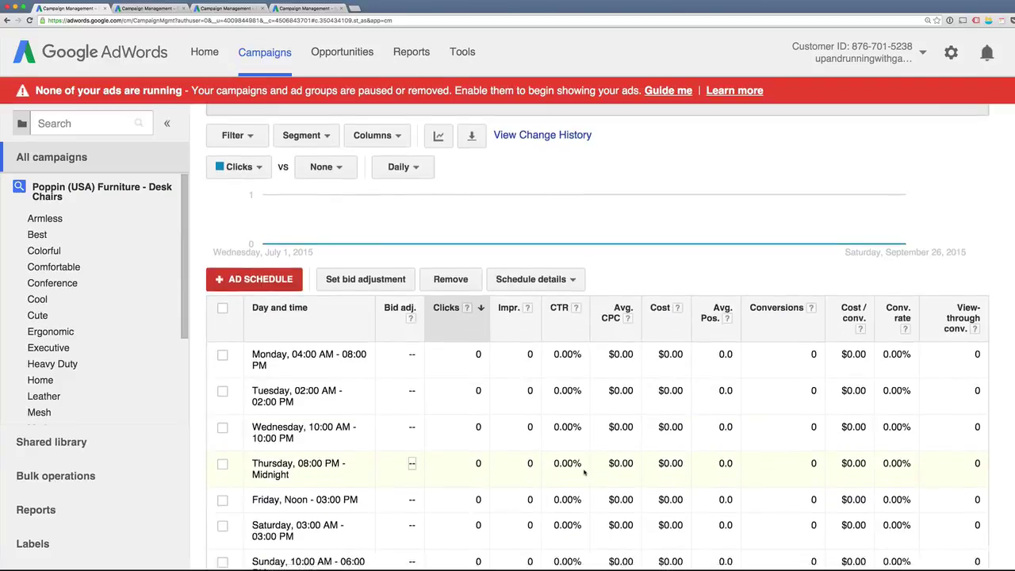
pyautogui.scroll(-1, 587, 476)
pyautogui.scroll(8, 291, 265)
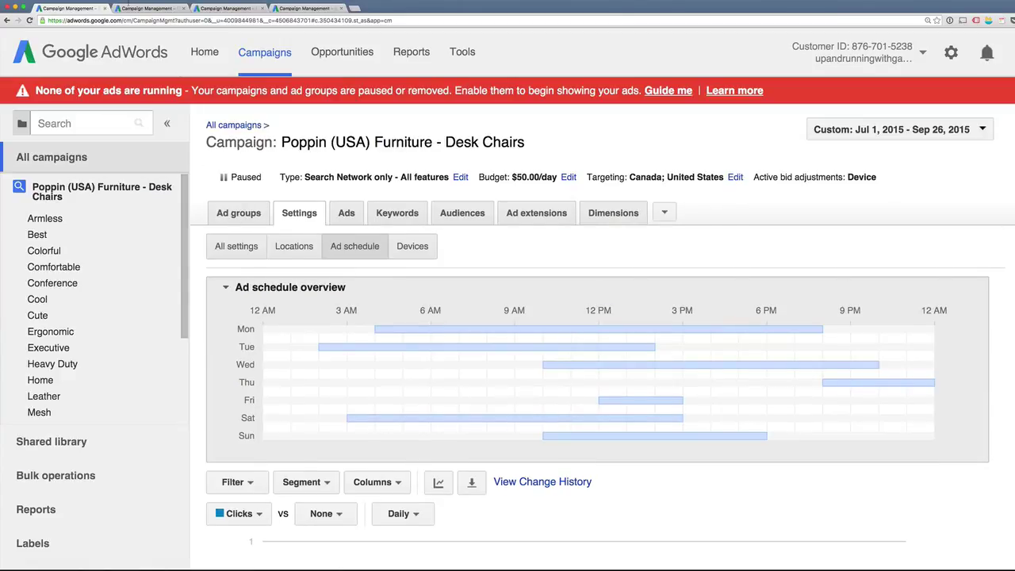
# - Switch to the AMG campaign's ad schedule and inspect the bid adjustments of Monday's 12 PM to 4 PM and 12 AM to 4 AM slots
pyautogui.click(151, 9)
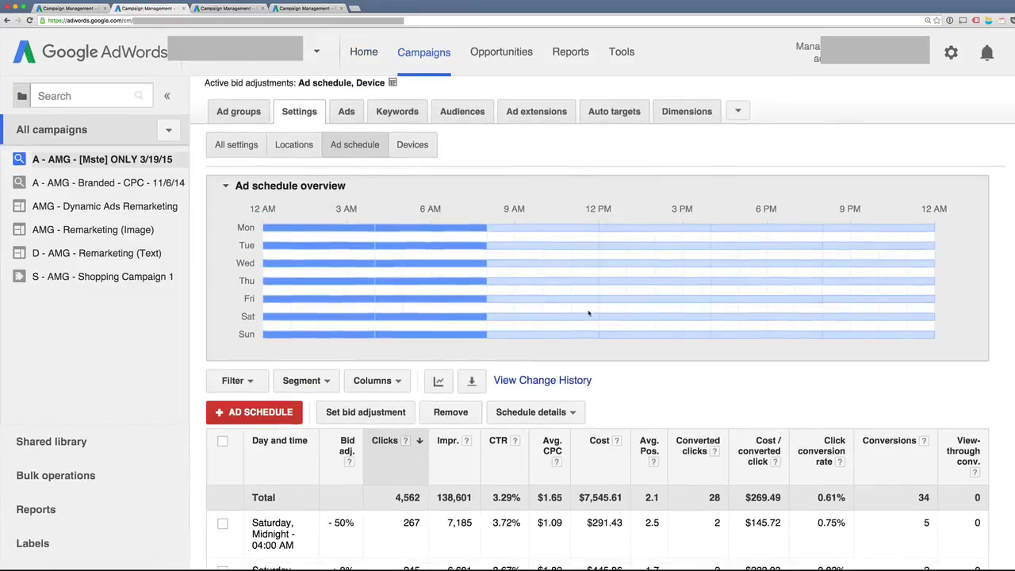
pyautogui.moveTo(589, 323)
pyautogui.scroll(1, 589, 328)
pyautogui.moveTo(657, 228)
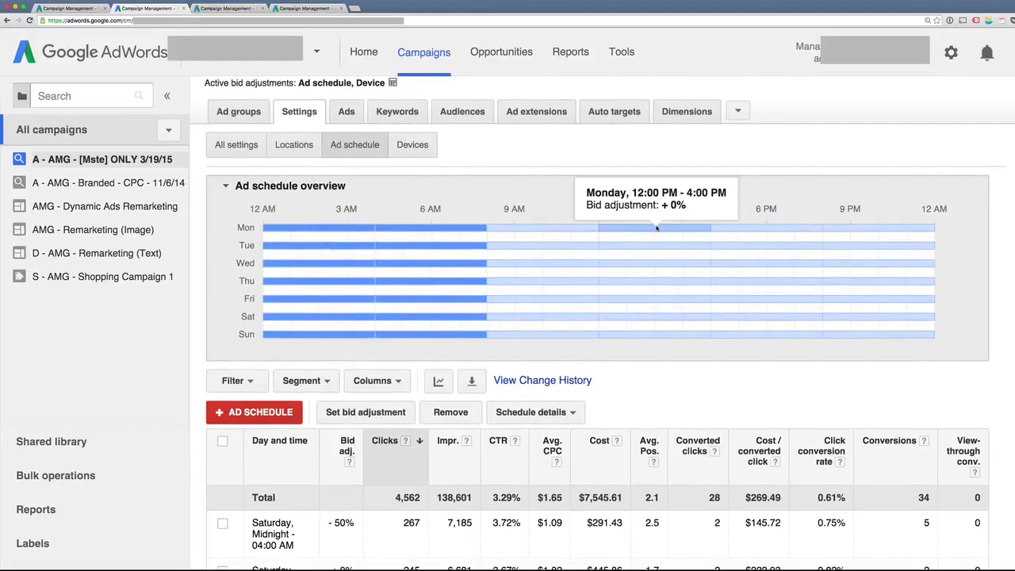
pyautogui.moveTo(931, 336)
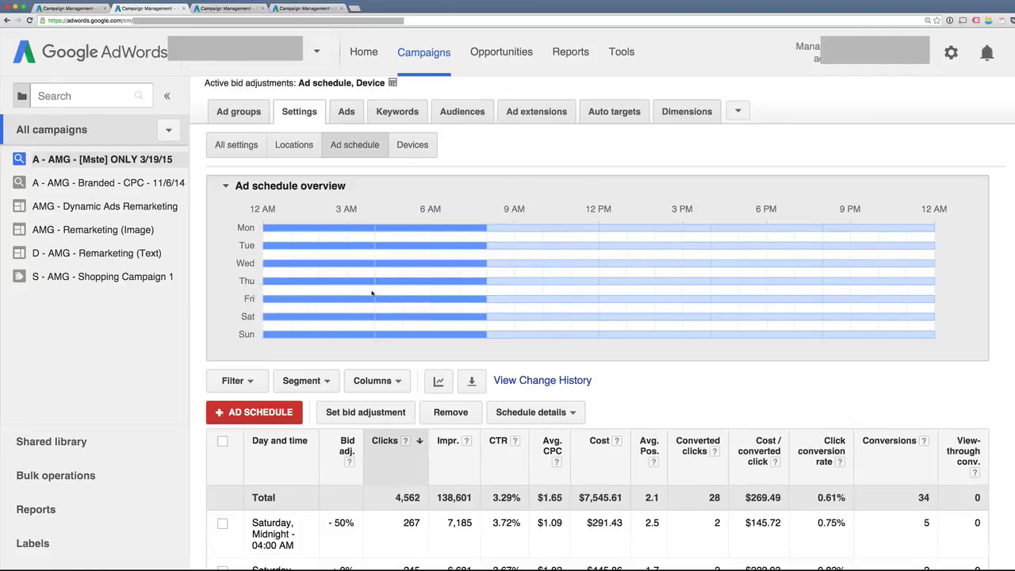
pyautogui.moveTo(338, 229)
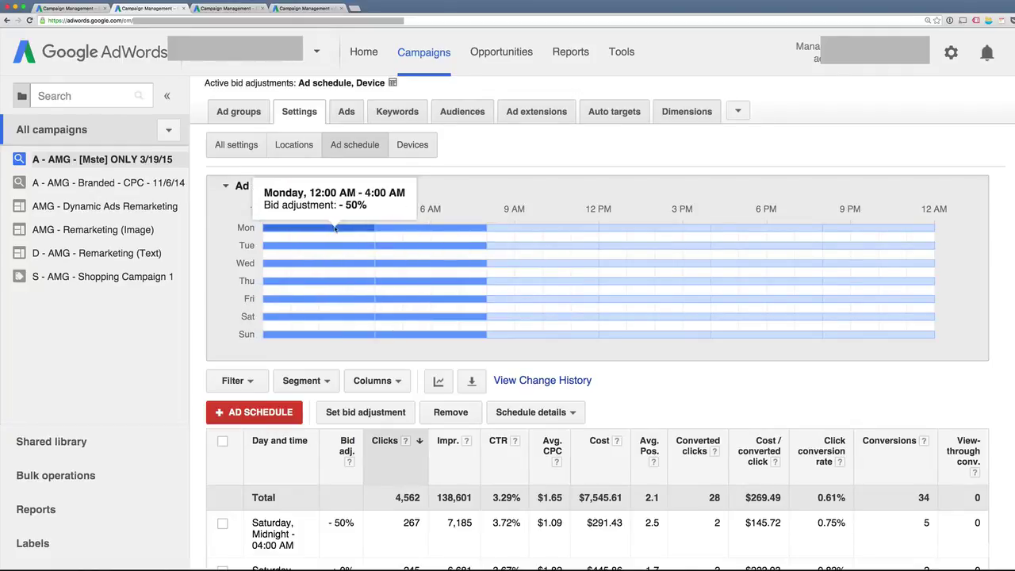
# - Review bid adjustments and average positions across the AMG campaign's time slots, comparing Saturday's Midnight to 4 AM and 8 PM to Midnight slots
pyautogui.moveTo(414, 229)
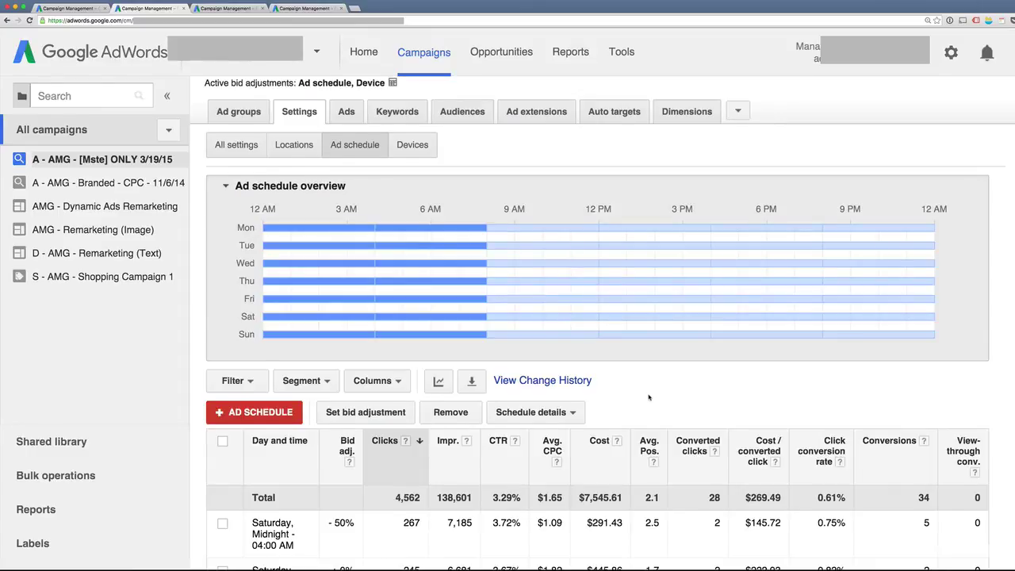
pyautogui.scroll(-2, 649, 396)
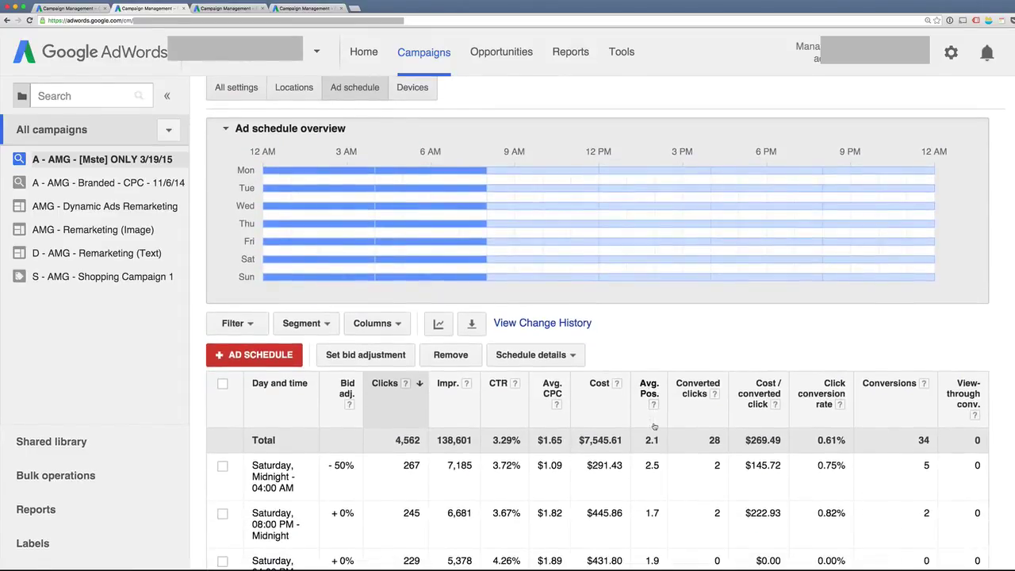
pyautogui.scroll(-1, 654, 427)
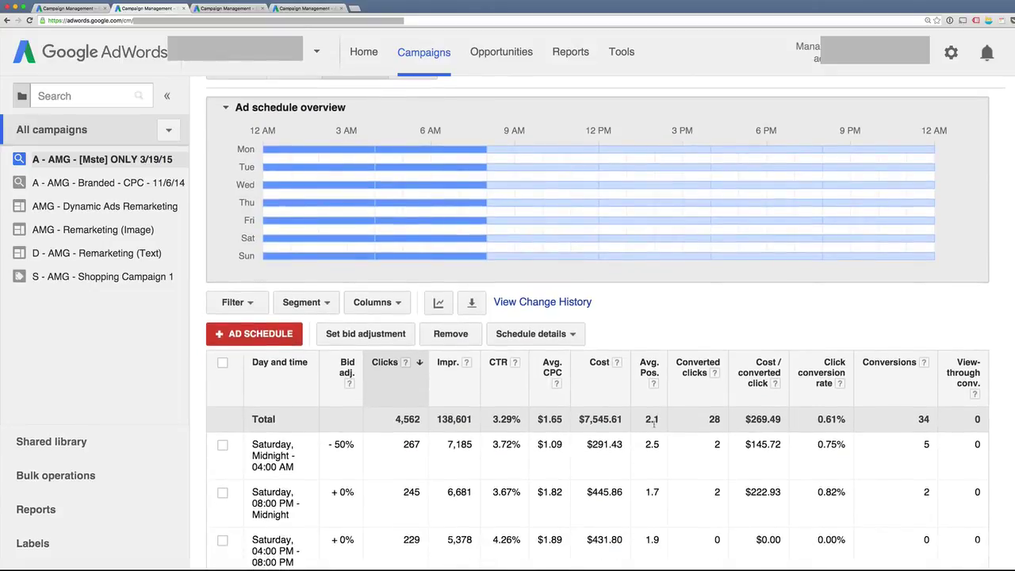
pyautogui.scroll(-3, 653, 424)
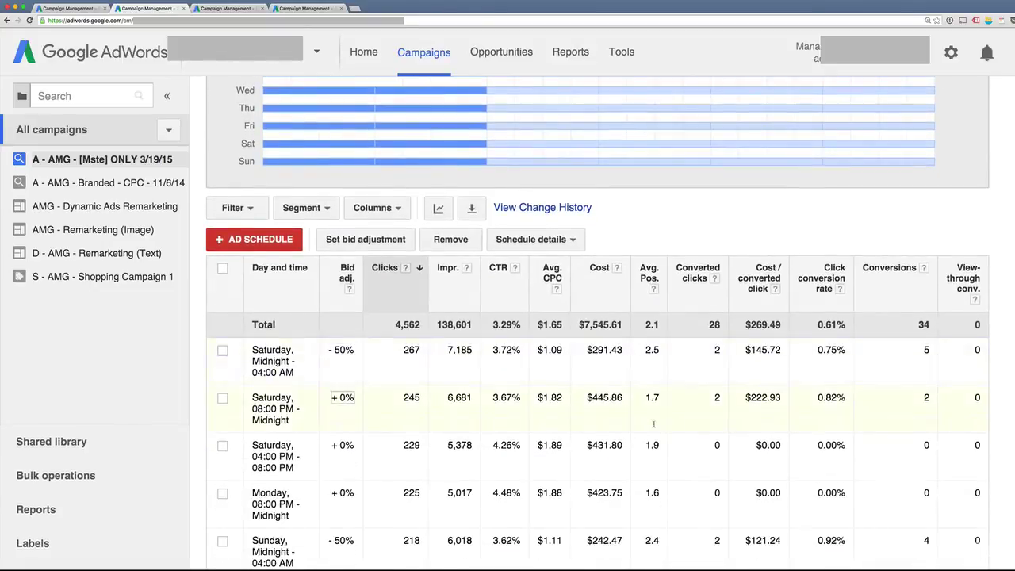
pyautogui.scroll(-1, 654, 428)
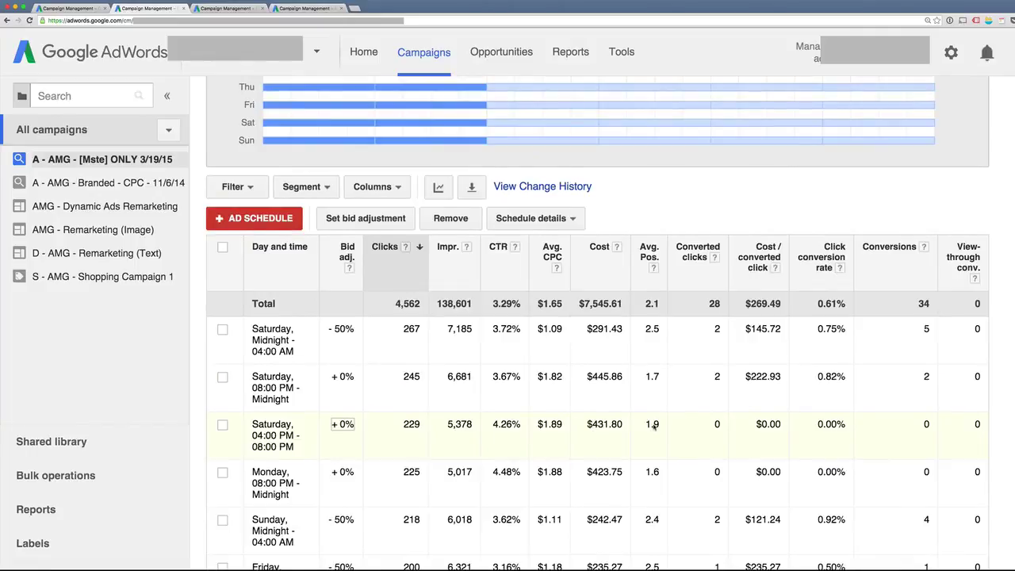
pyautogui.scroll(-1, 654, 427)
pyautogui.scroll(-1, 653, 427)
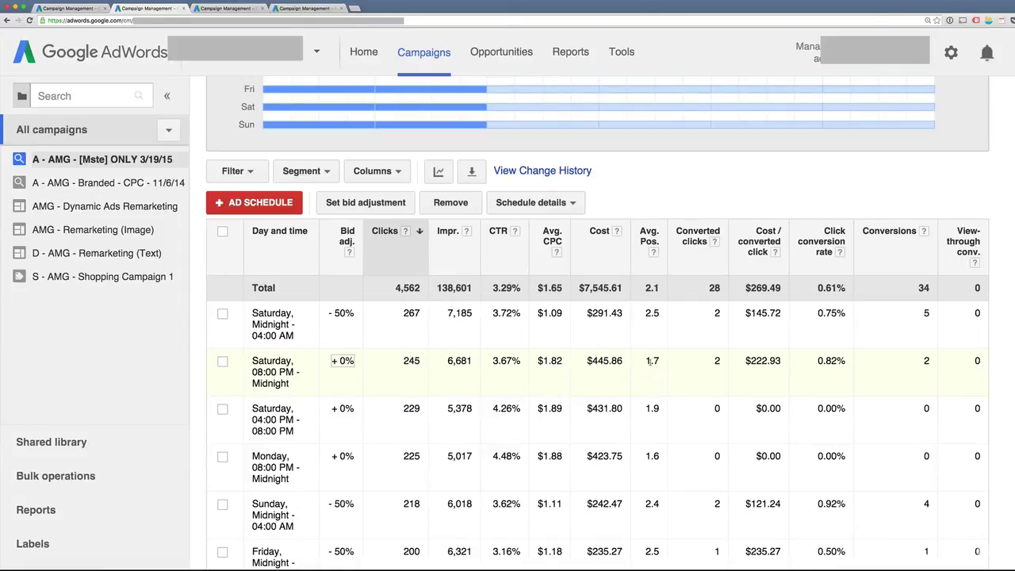
pyautogui.moveTo(646, 361); pyautogui.dragTo(662, 361)
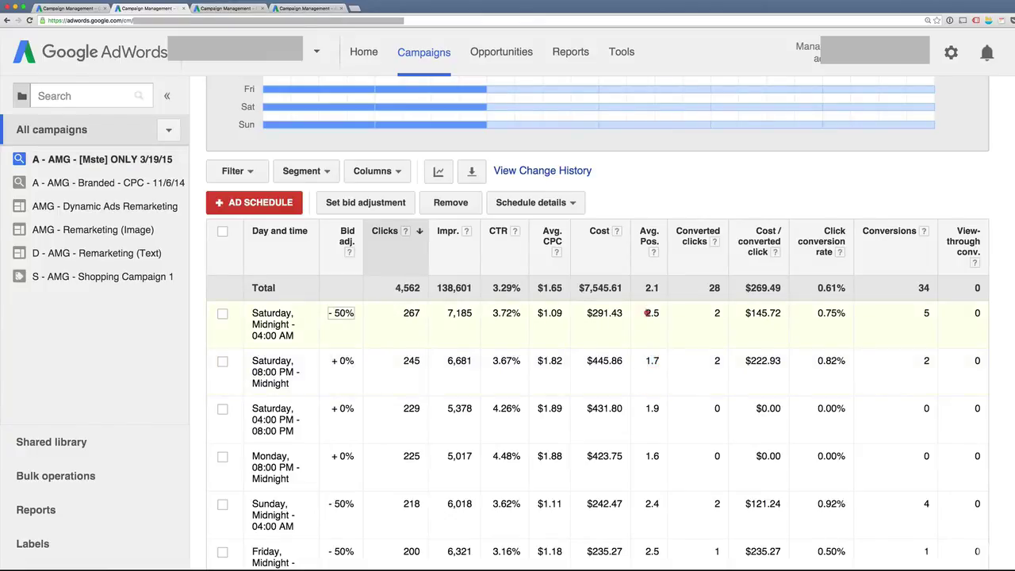
pyautogui.doubleClick(651, 312)
pyautogui.scroll(-1, 468, 419)
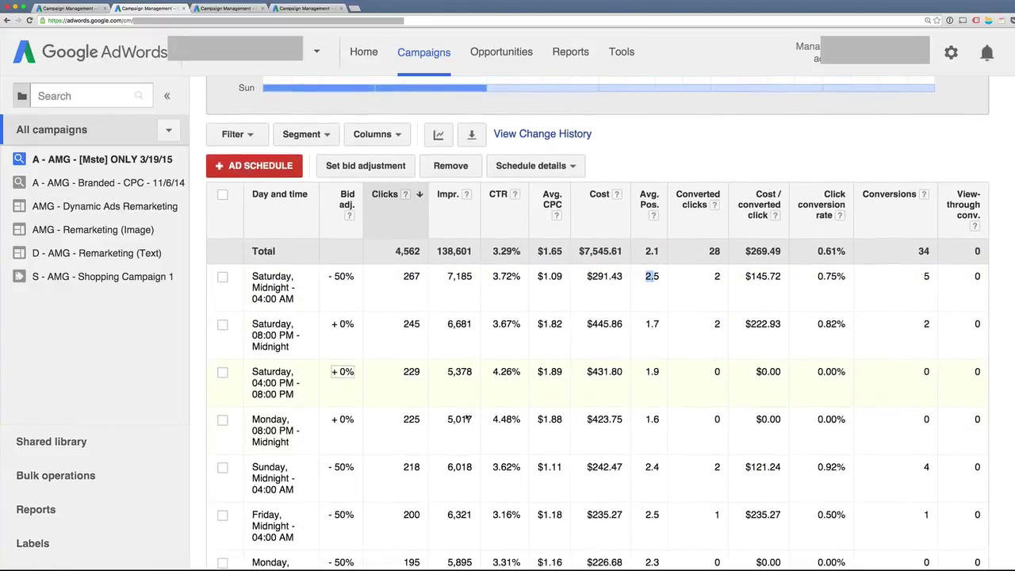
pyautogui.scroll(-1, 418, 429)
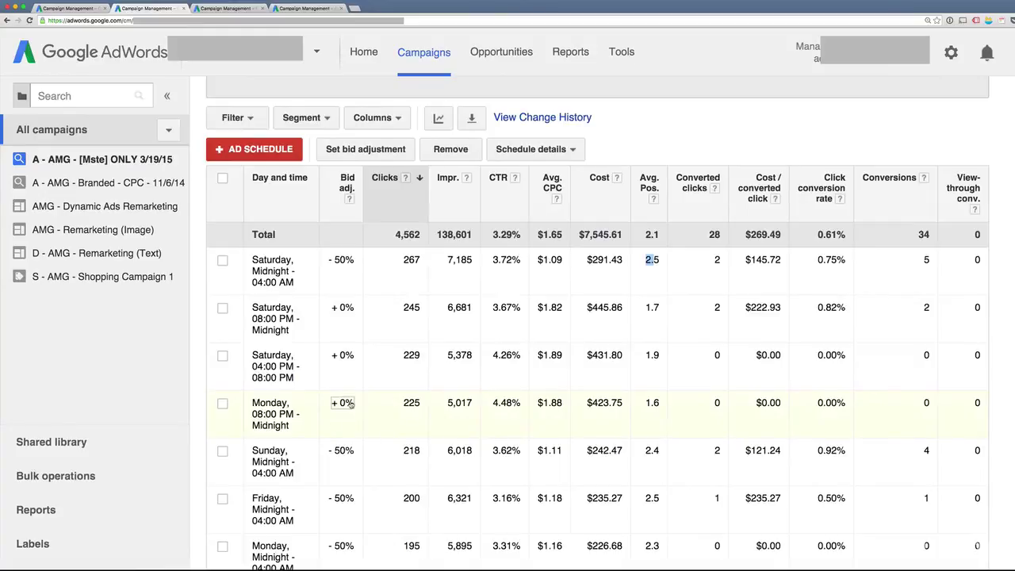
pyautogui.scroll(-5, 351, 405)
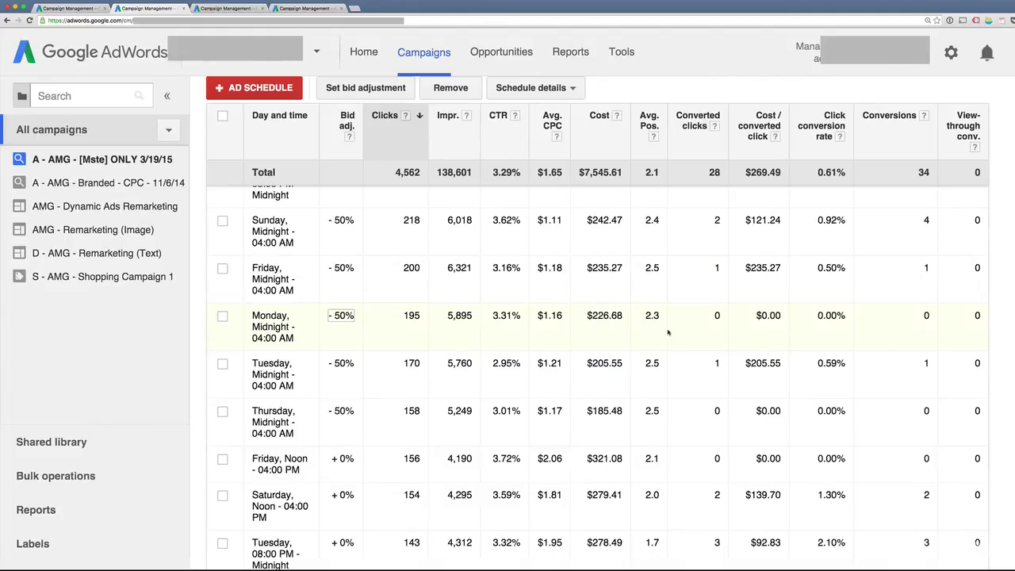
pyautogui.scroll(-5, 238, 268)
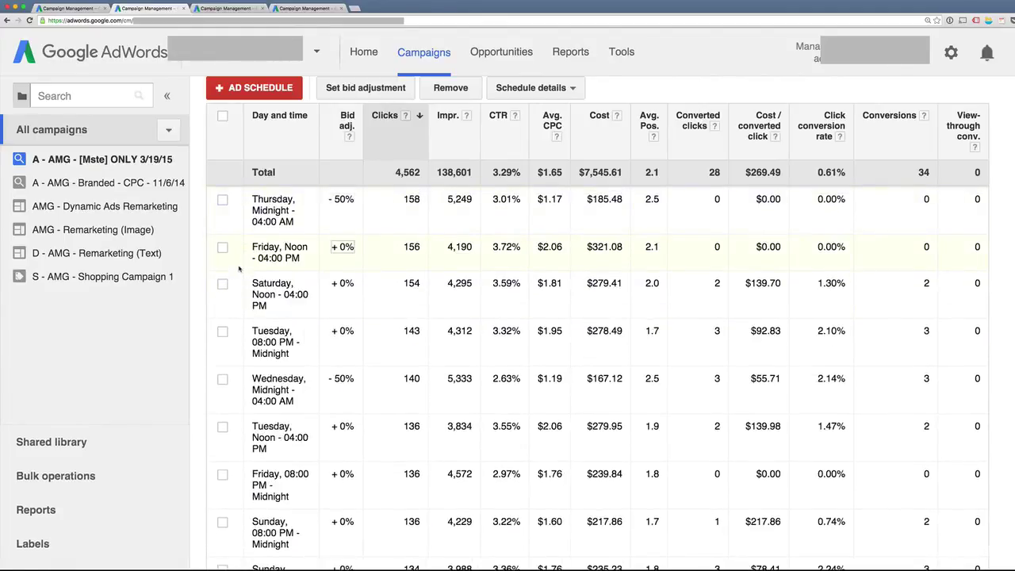
# - Sort the AMG campaign's ad schedule table by Conversions and review the time slots from most to fewest conversions
pyautogui.scroll(10, 238, 270)
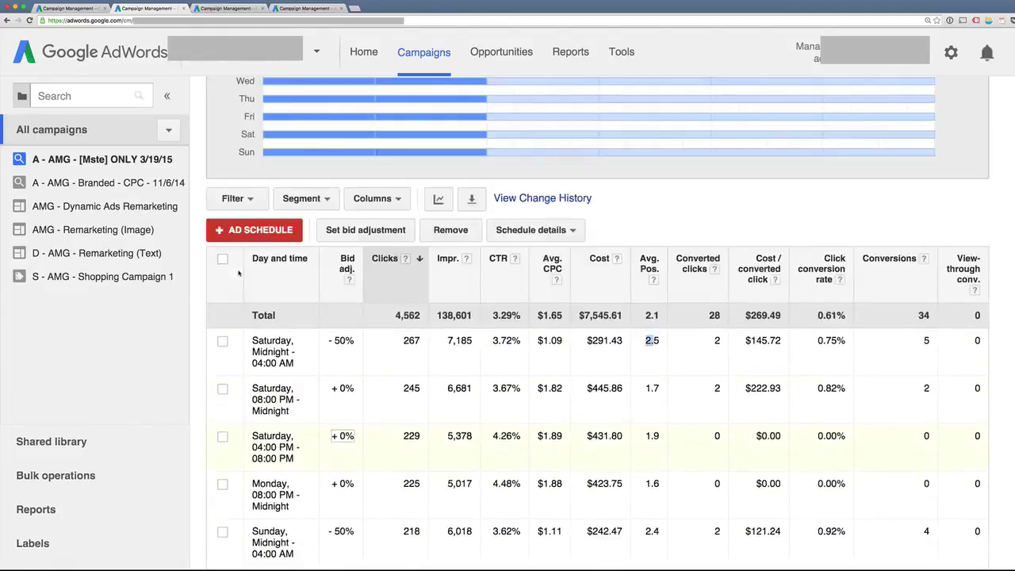
pyautogui.scroll(2, 238, 274)
pyautogui.click(883, 336)
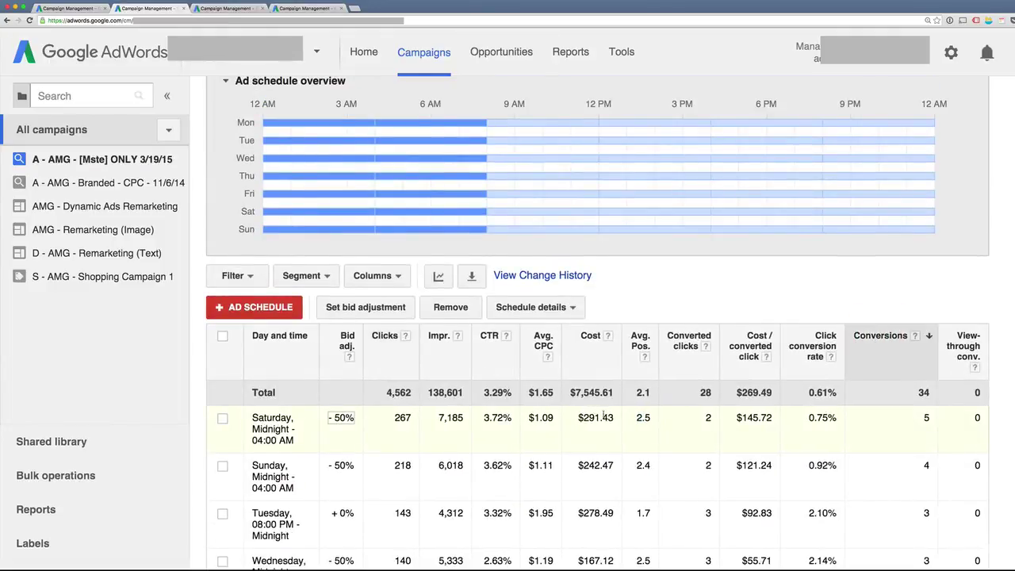
pyautogui.scroll(-5, 604, 416)
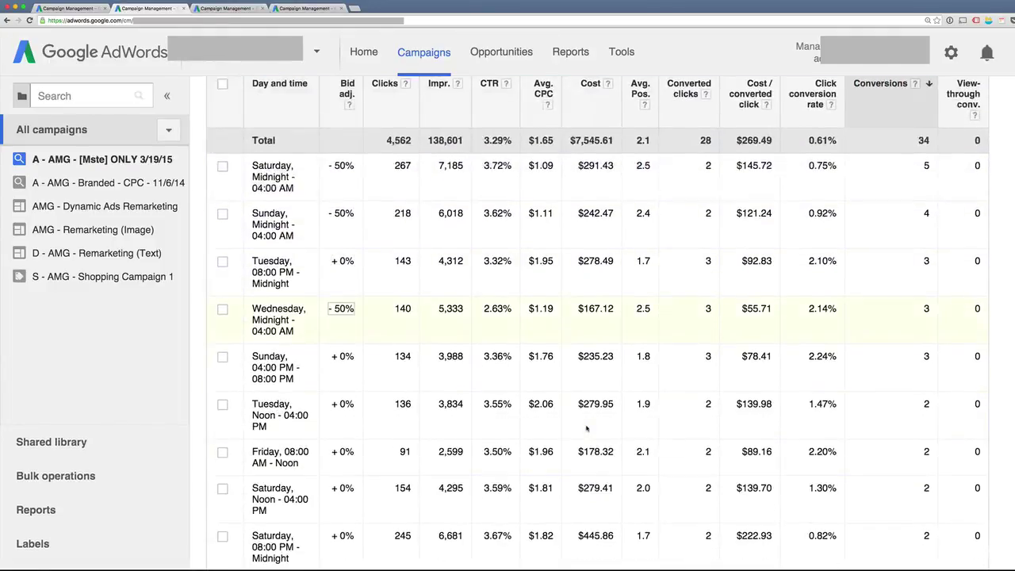
pyautogui.scroll(-15, 586, 429)
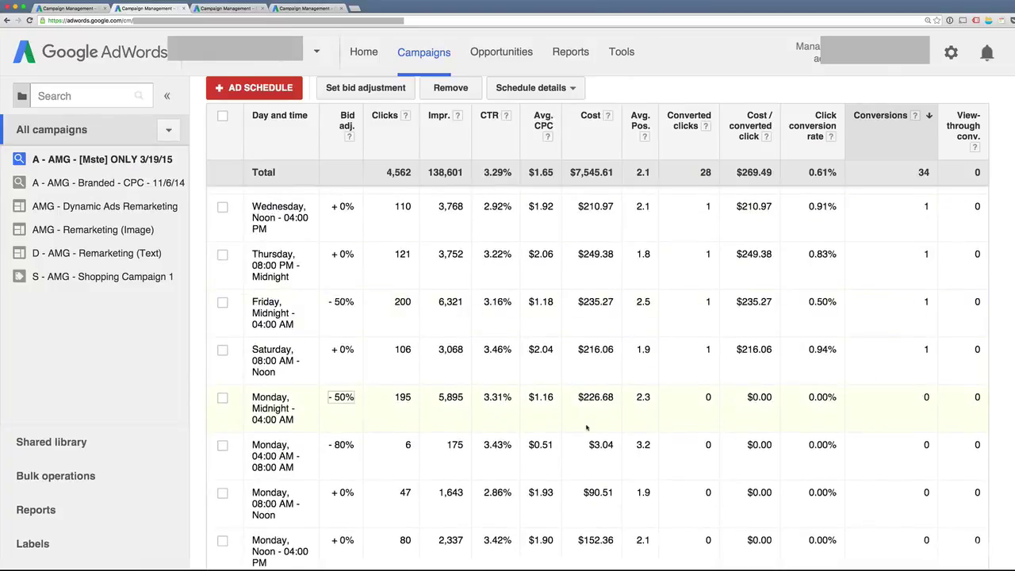
pyautogui.scroll(-2, 587, 428)
pyautogui.scroll(1, 528, 397)
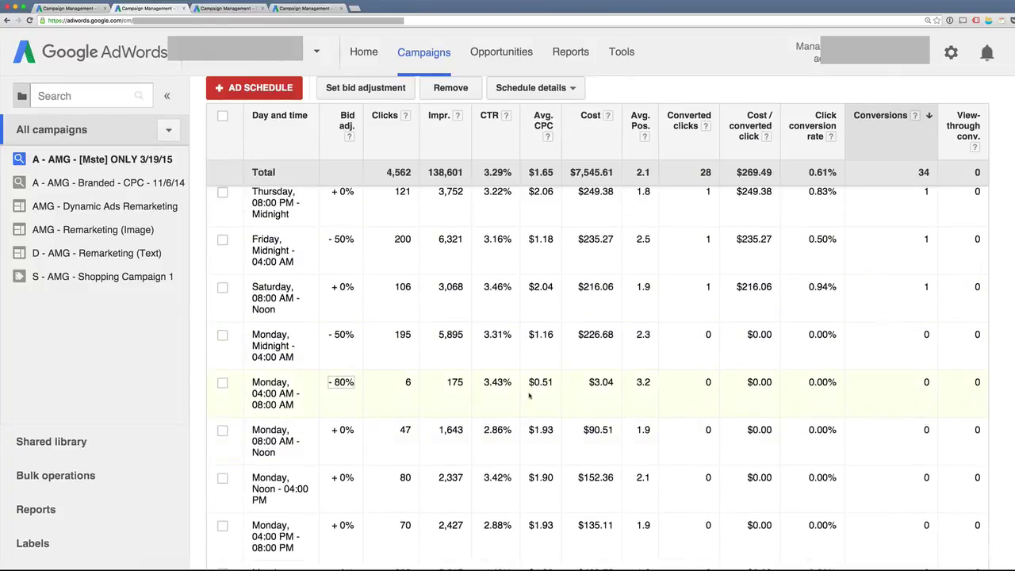
pyautogui.scroll(10, 527, 394)
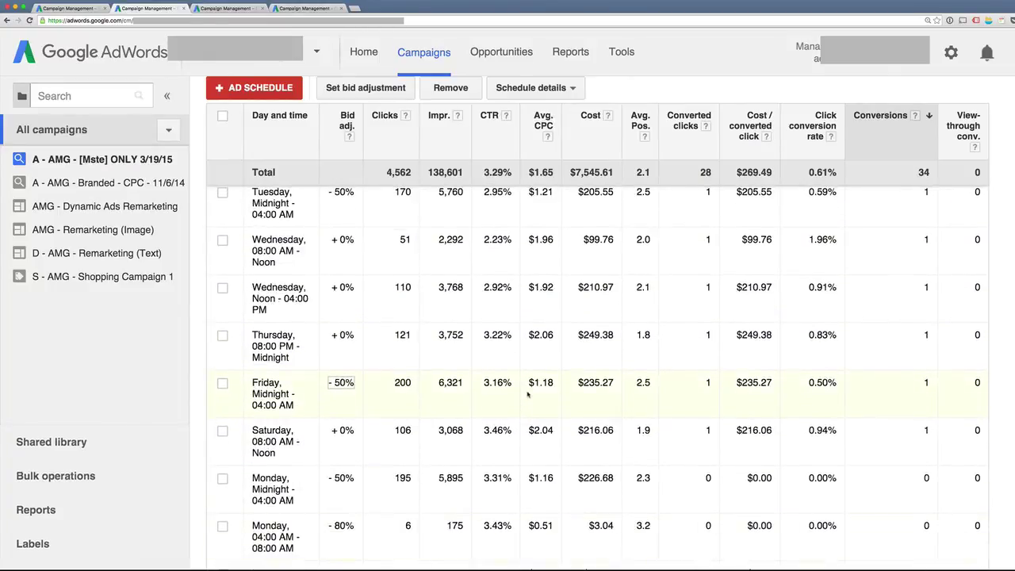
pyautogui.scroll(10, 527, 394)
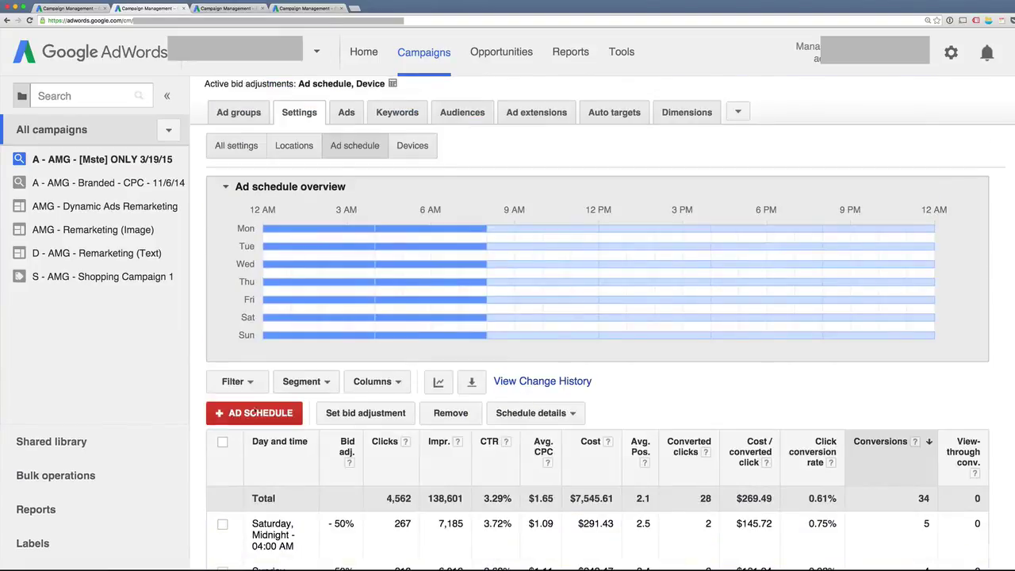
# - Open the AMG campaign's ad schedule for editing and look through the four-hour entries for each day
pyautogui.click(261, 414)
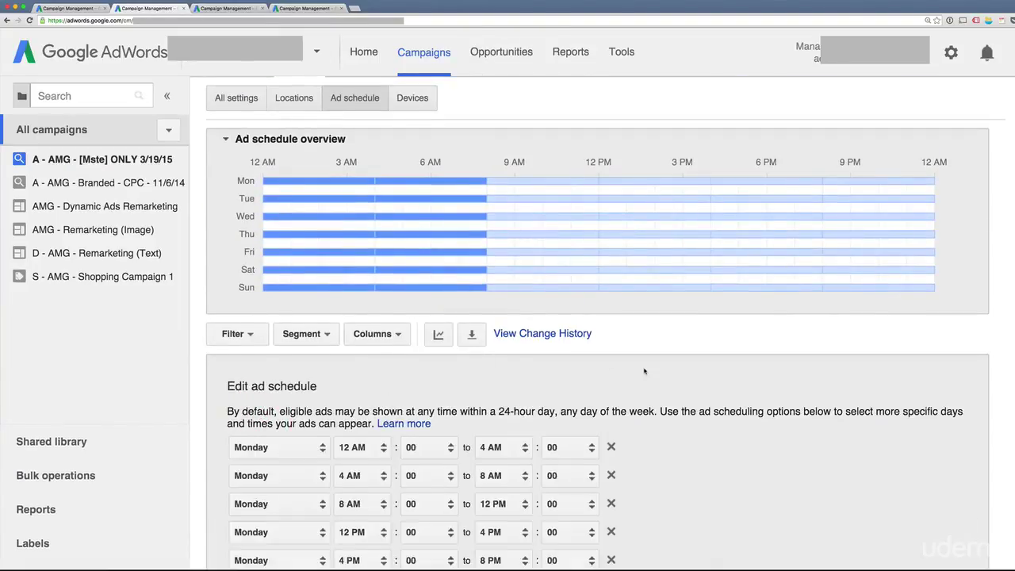
pyautogui.scroll(-5, 644, 370)
pyautogui.scroll(-5, 644, 370)
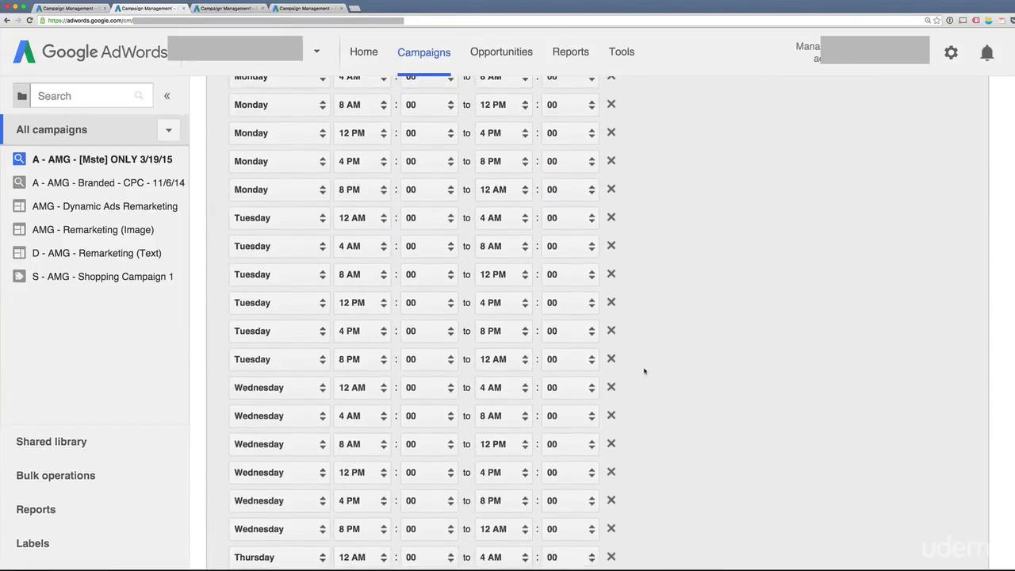
pyautogui.scroll(-5, 643, 371)
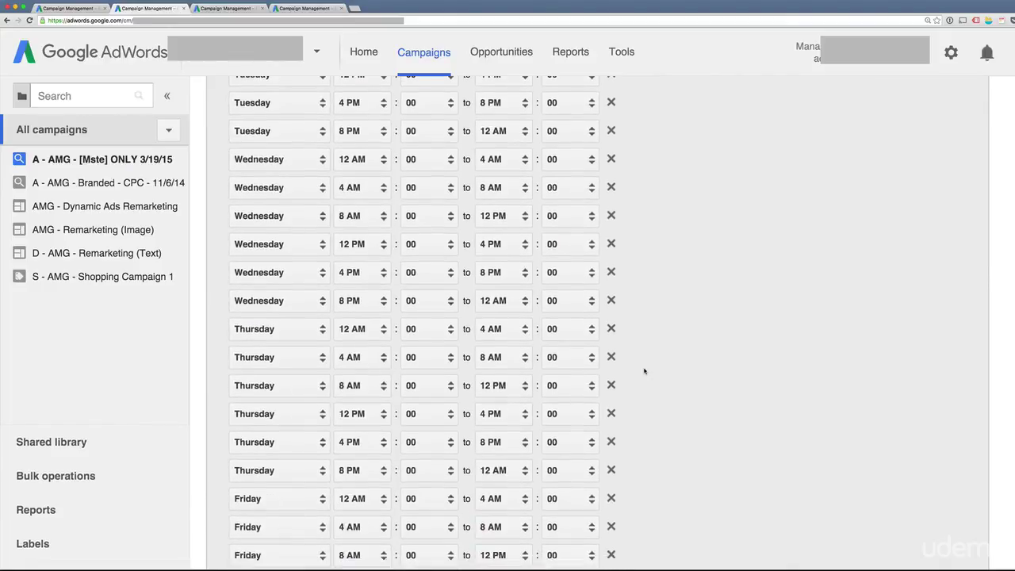
pyautogui.scroll(10, 644, 370)
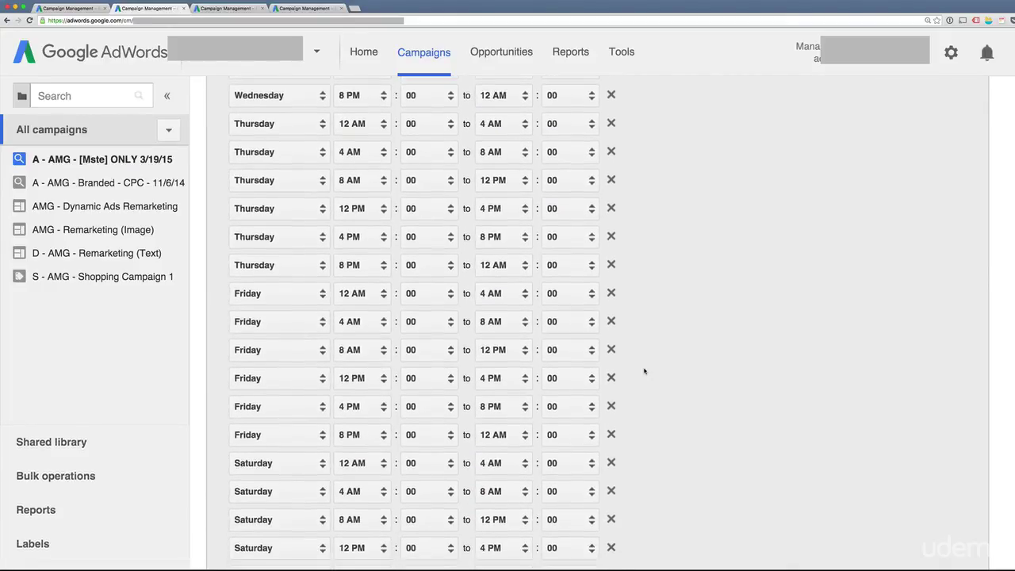
pyautogui.scroll(3, 644, 371)
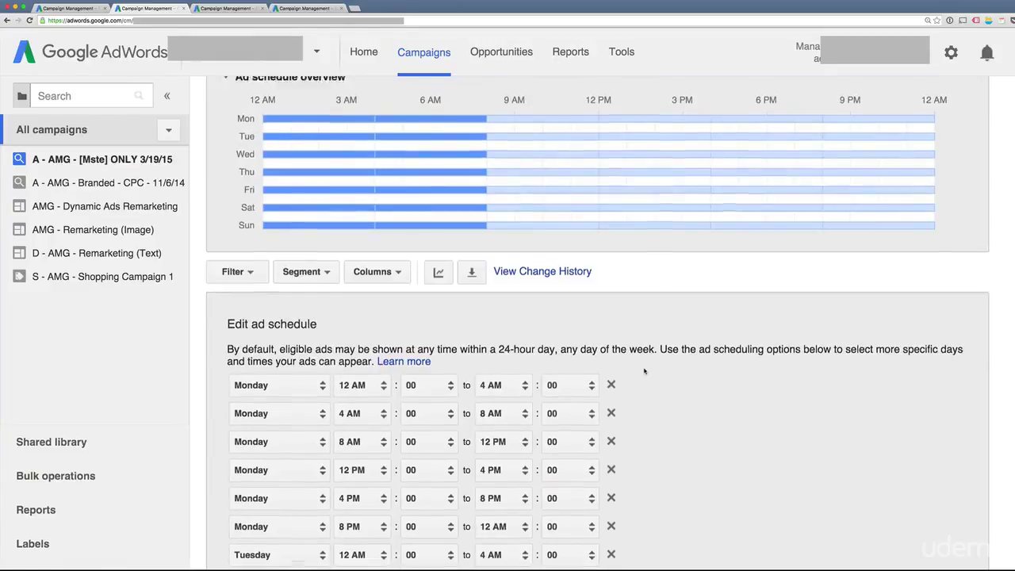
# - Switch to the S-P - Attic - STA - CPA - San Fran campaign's ad schedule and inspect Monday's slot in the overview chart
pyautogui.click(227, 9)
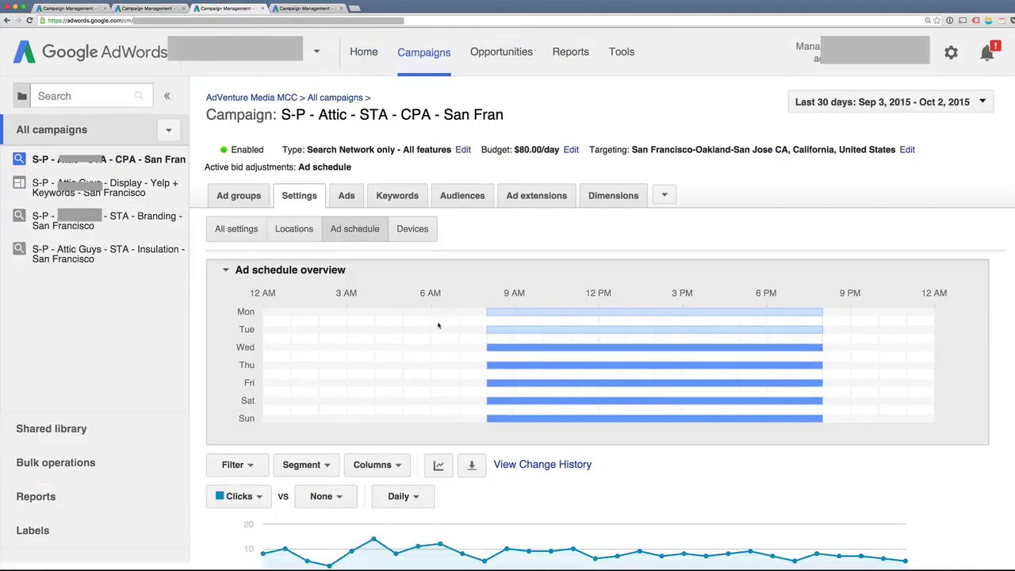
pyautogui.scroll(-1, 436, 325)
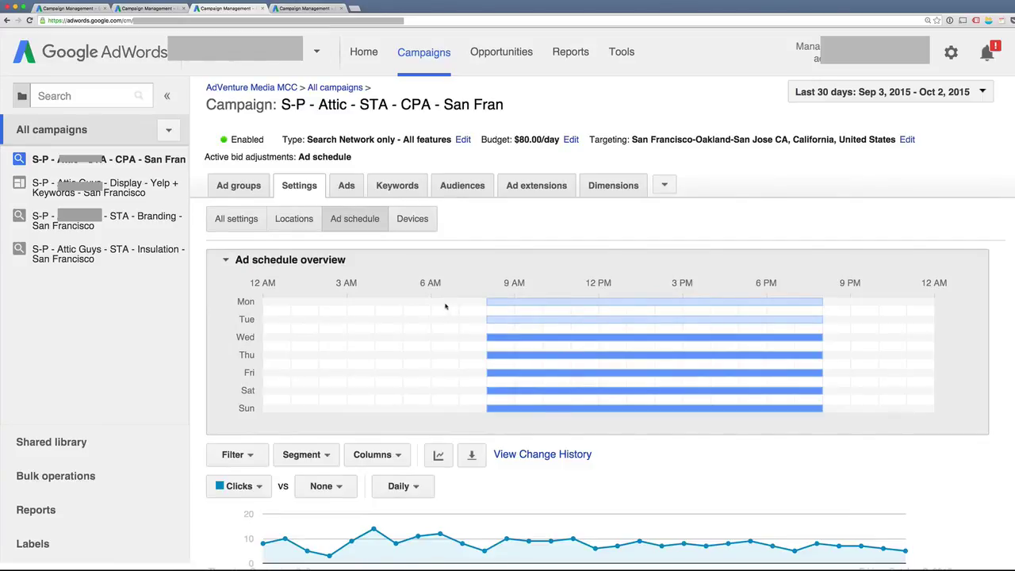
pyautogui.scroll(-4, 444, 306)
pyautogui.scroll(3, 442, 302)
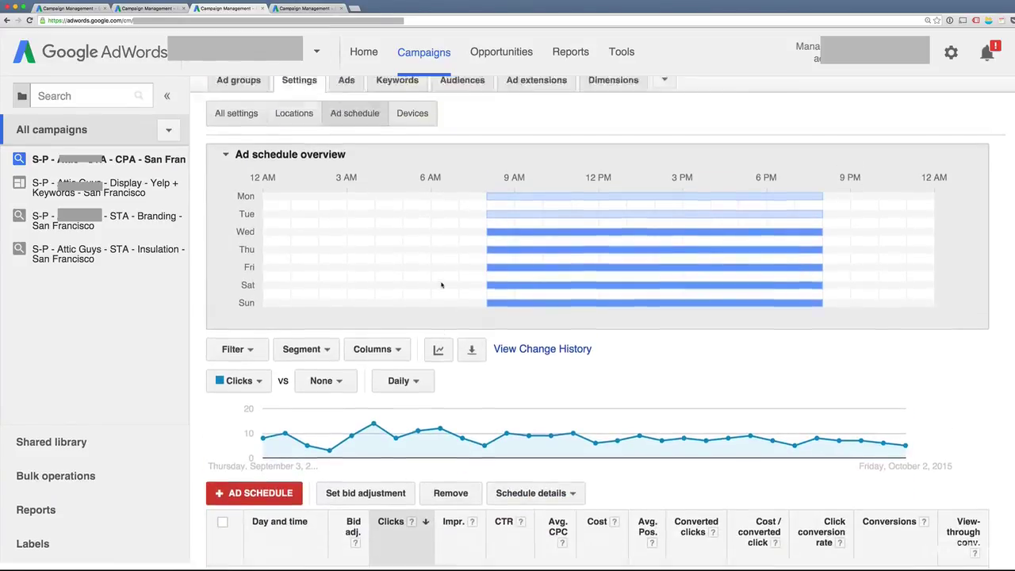
pyautogui.moveTo(492, 239)
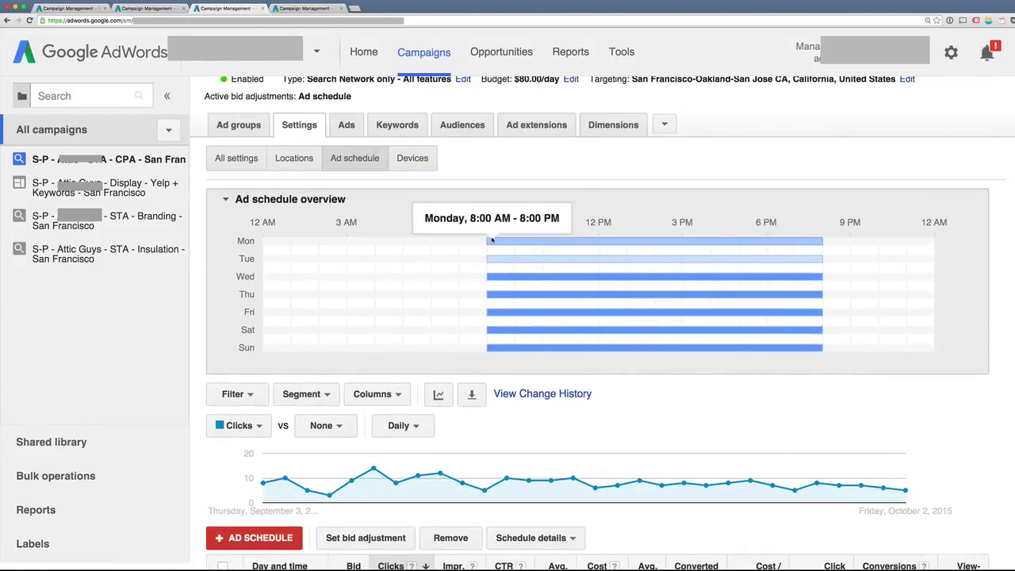
# - Check the bid adjustments in the San Fran campaign's day and time table and inspect Thursday's slot in the overview chart
pyautogui.scroll(-2, 401, 394)
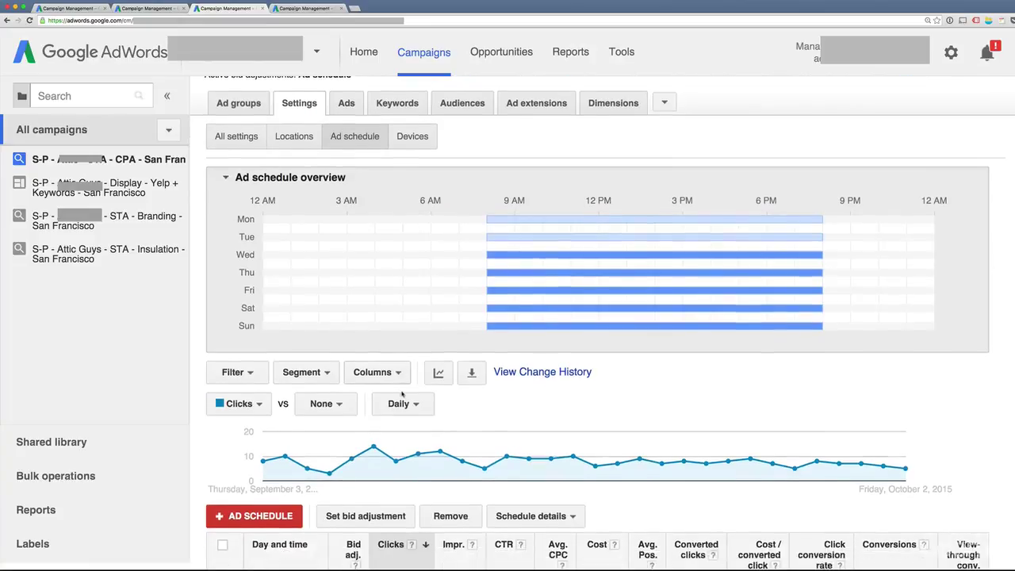
pyautogui.scroll(-3, 401, 394)
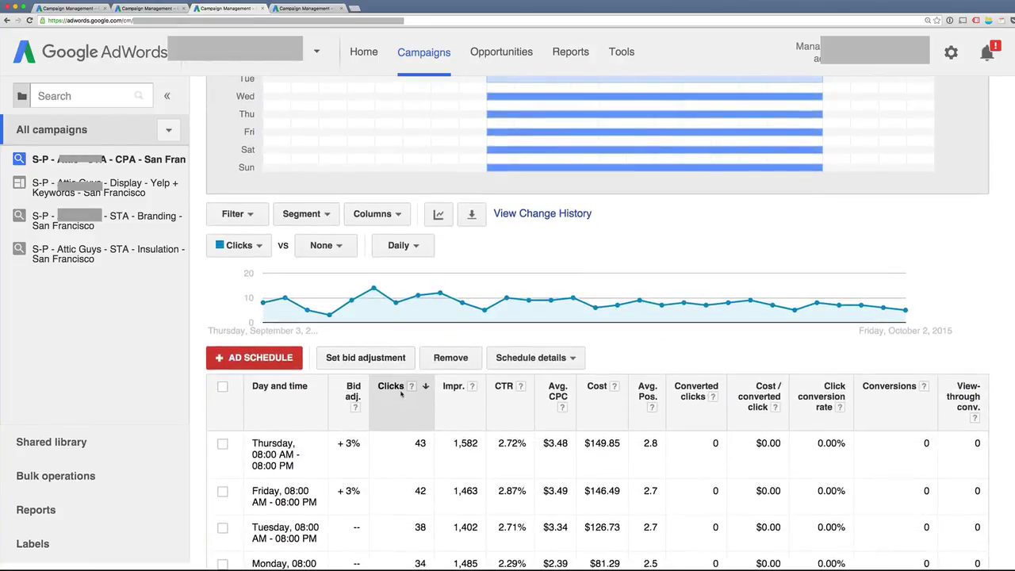
pyautogui.scroll(-1, 401, 394)
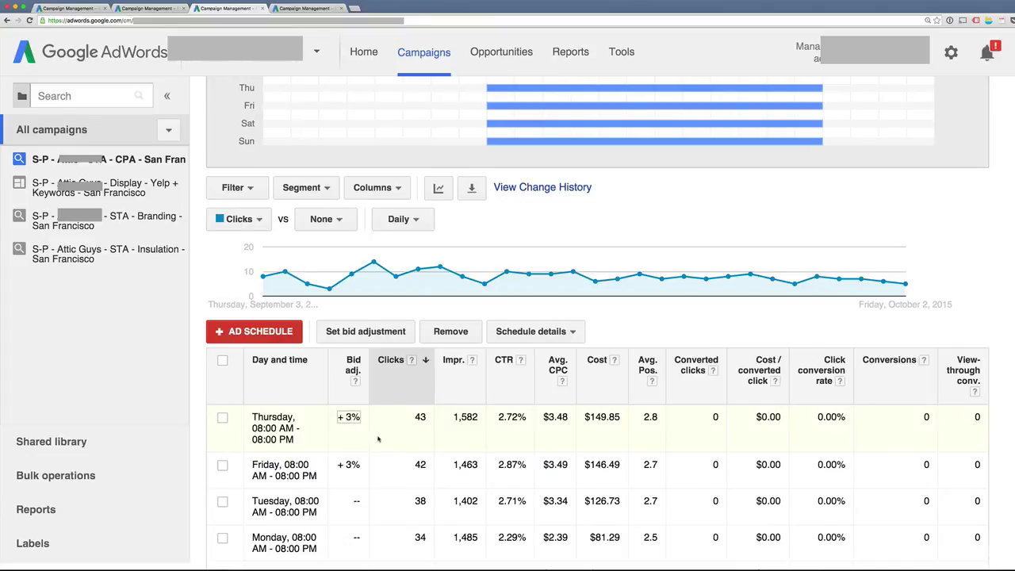
pyautogui.scroll(3, 378, 439)
pyautogui.moveTo(579, 218)
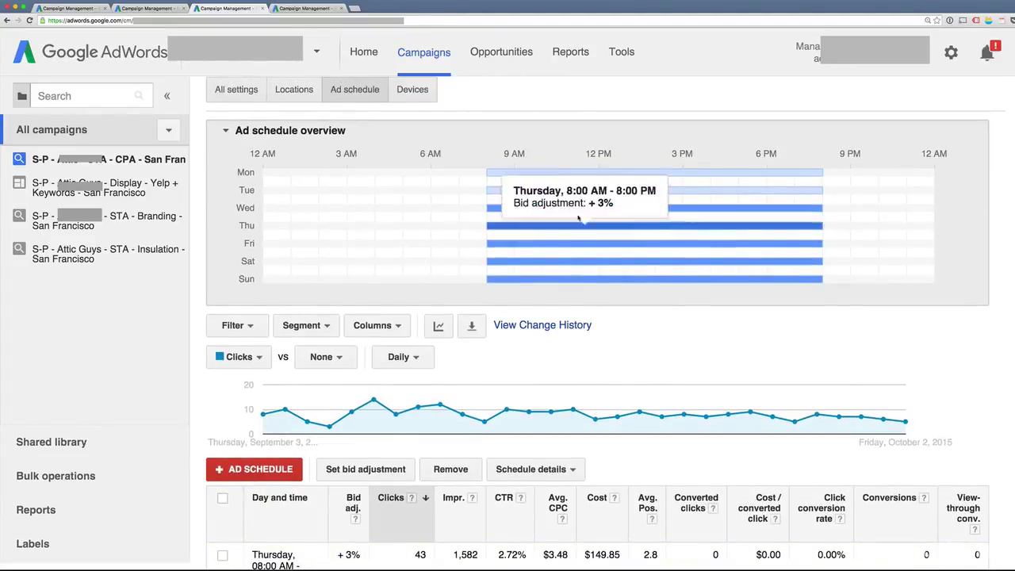
# - Add impressions as the comparison metric against clicks in the San Fran campaign's daily performance chart
pyautogui.scroll(-1, 289, 349)
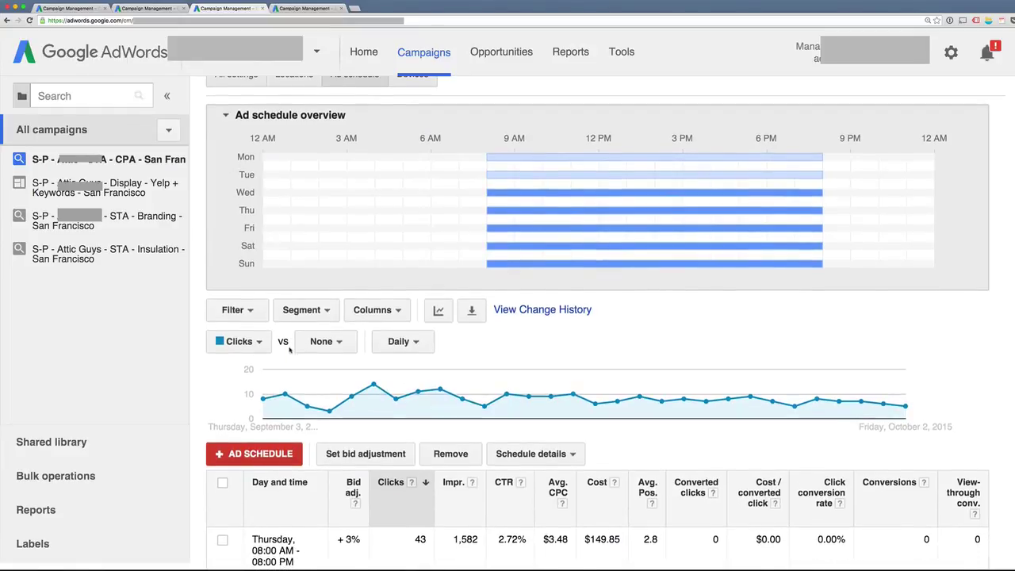
pyautogui.scroll(-1, 256, 328)
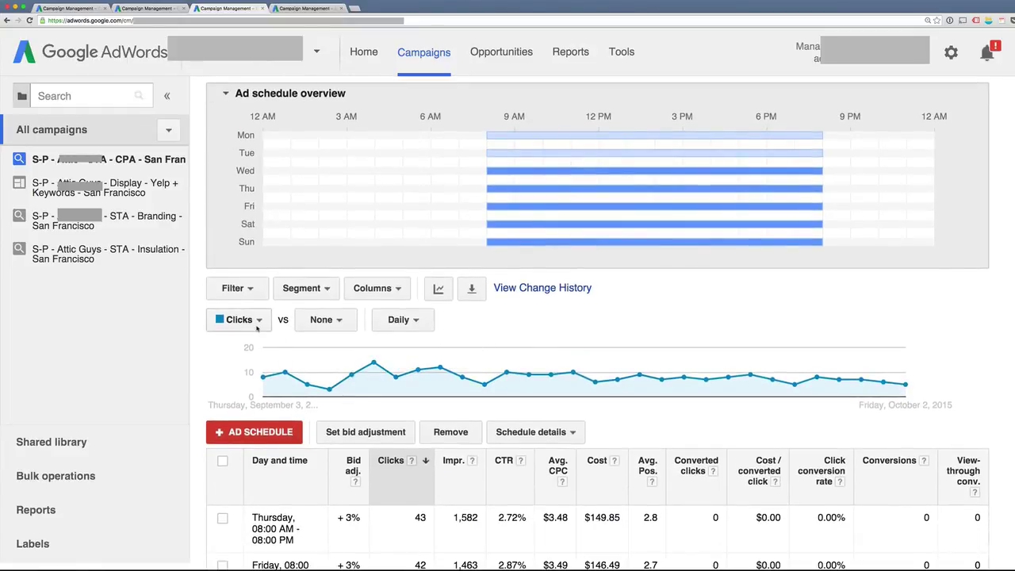
pyautogui.click(328, 320)
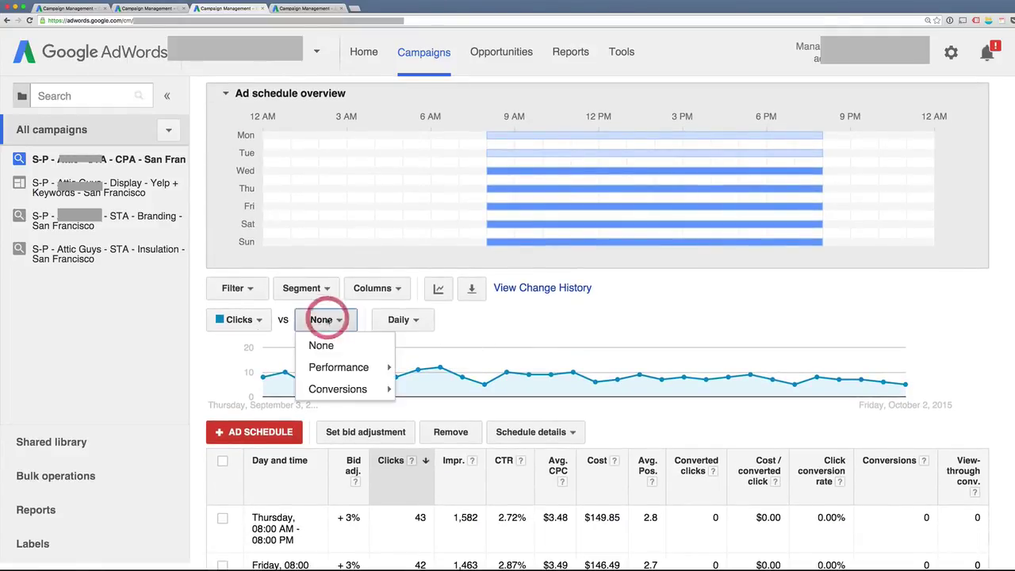
pyautogui.moveTo(357, 361)
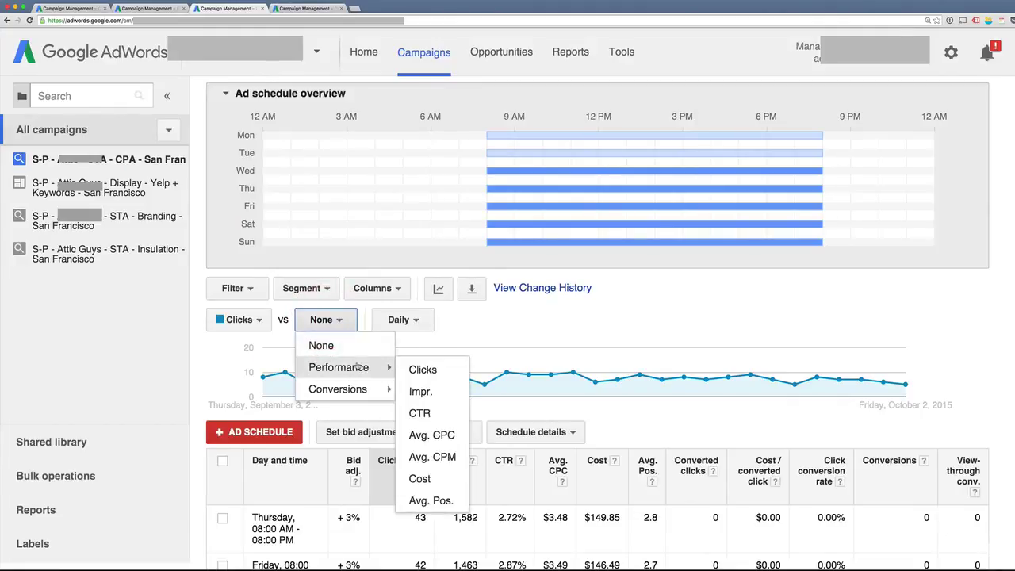
pyautogui.click(419, 393)
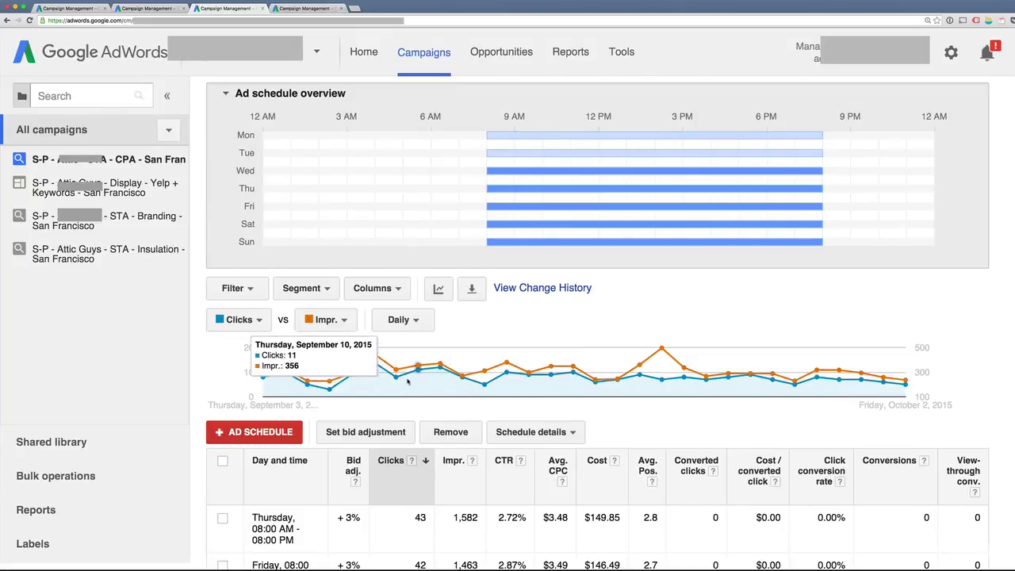
# - Review the San Fran campaign's day and time table, comparing clicks, impressions, CTR and cost for each day against its bid adjustment
pyautogui.scroll(-5, 537, 401)
pyautogui.scroll(-3, 526, 450)
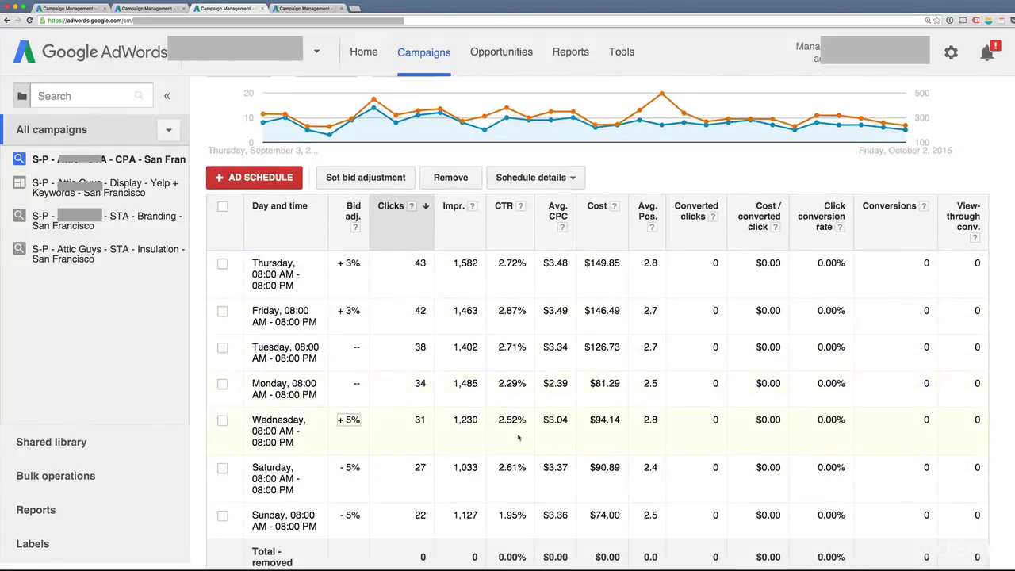
pyautogui.scroll(-1, 524, 421)
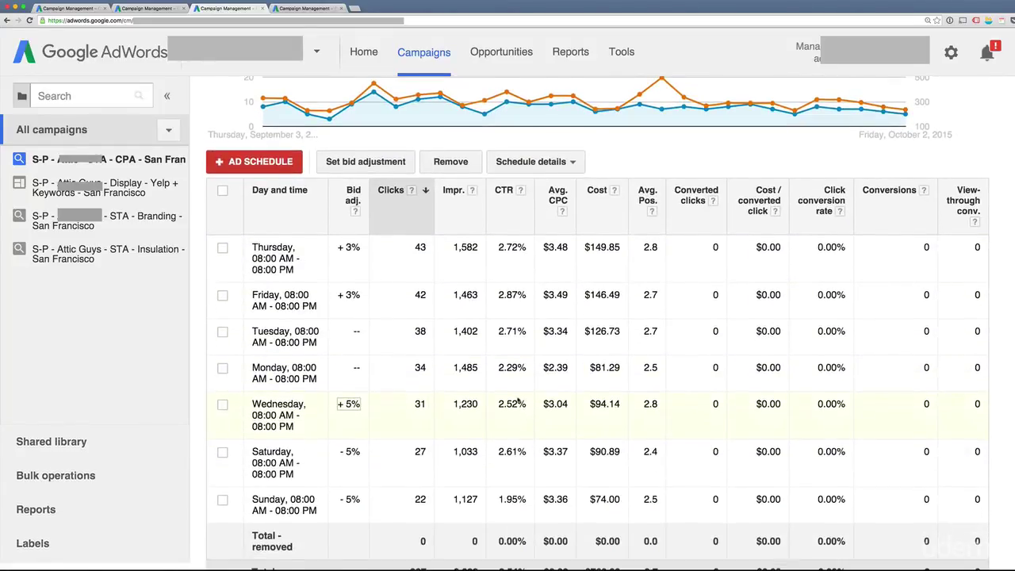
pyautogui.scroll(12, 517, 402)
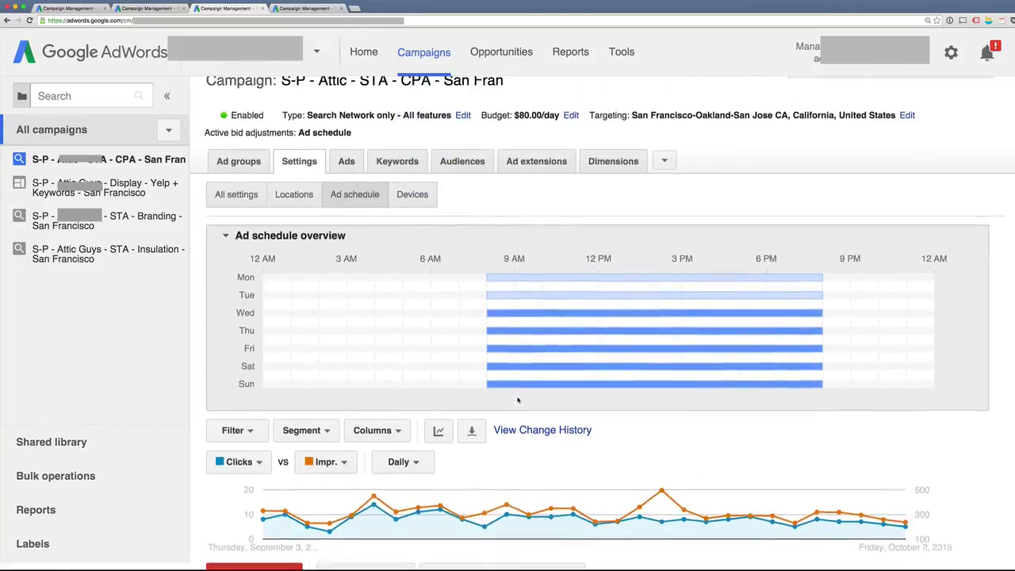
pyautogui.scroll(1, 517, 400)
# - Switch to the Steel & Stainless Steel campaign's ad schedule and inspect Friday's slot and Wednesday's morning slot in the overview chart
pyautogui.click(307, 9)
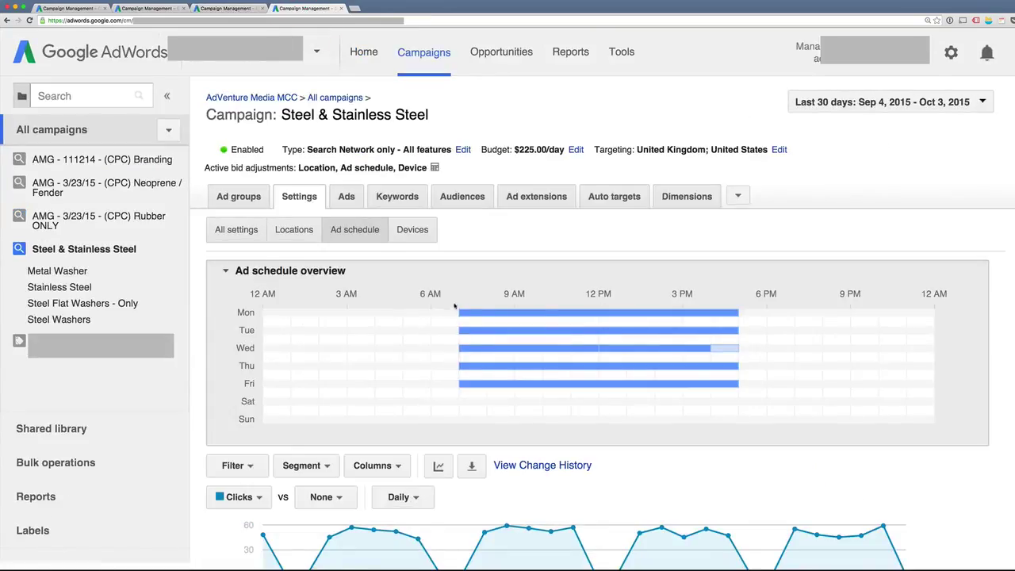
pyautogui.moveTo(469, 387)
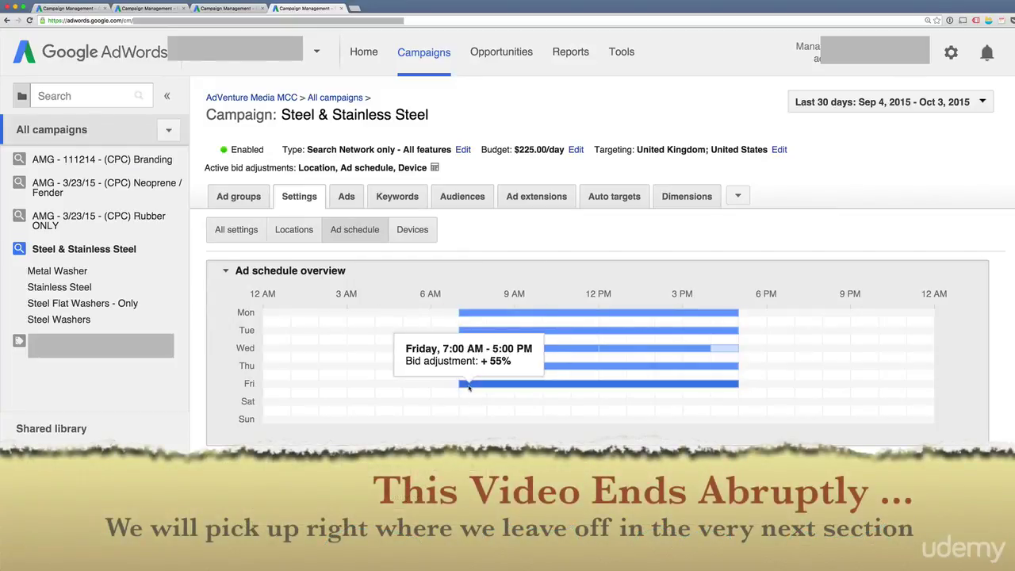
pyautogui.moveTo(492, 346)
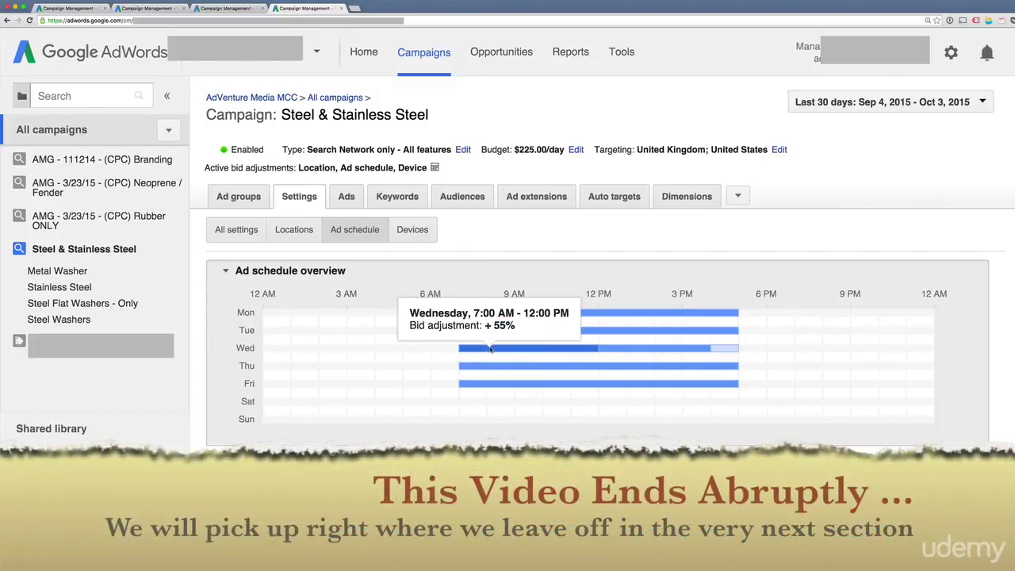